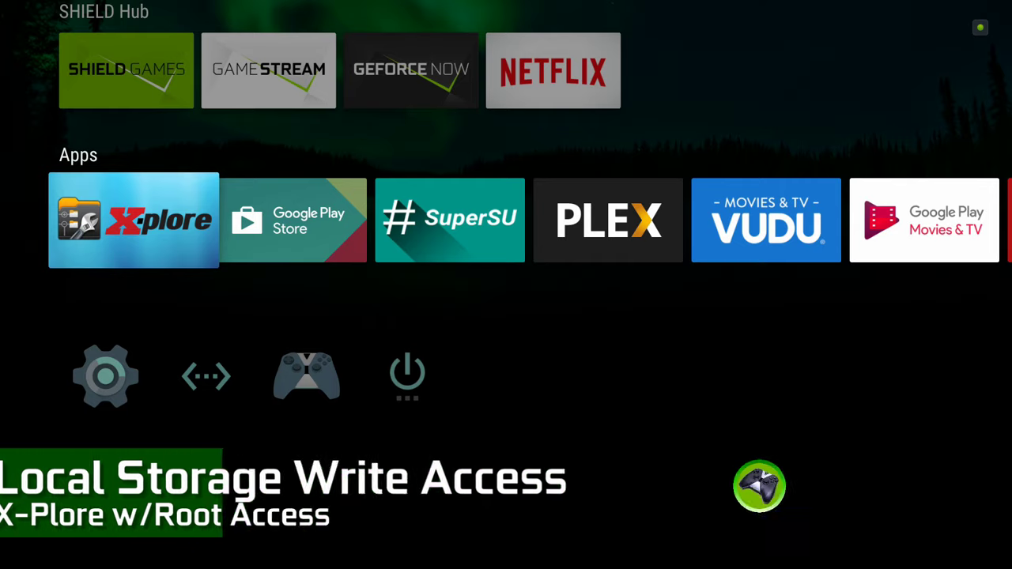
{"action": "key", "text": "Right"}
{"action": "key", "text": "Right"}
{"action": "key", "text": "Right"}
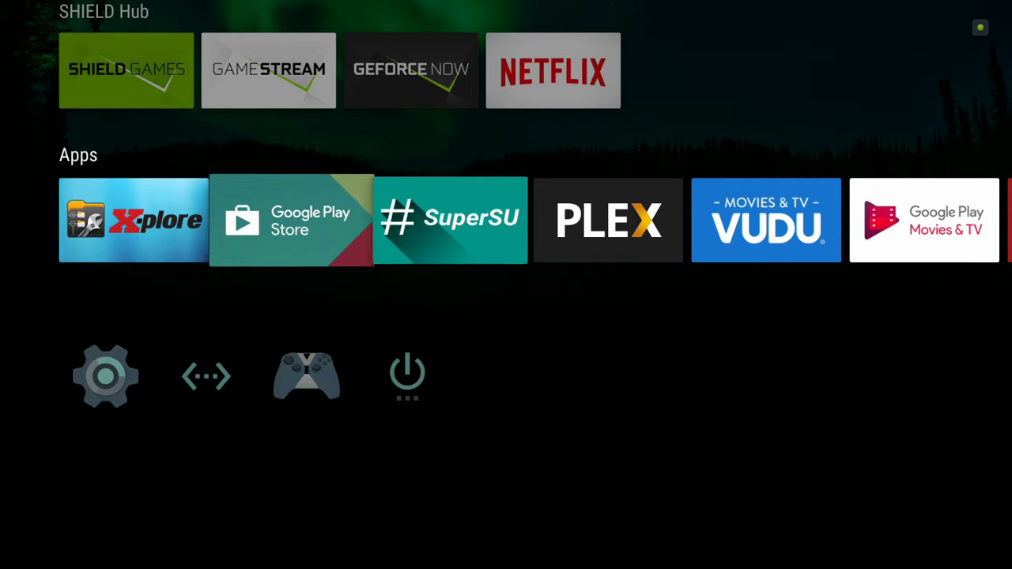
{"action": "key", "text": "Left"}
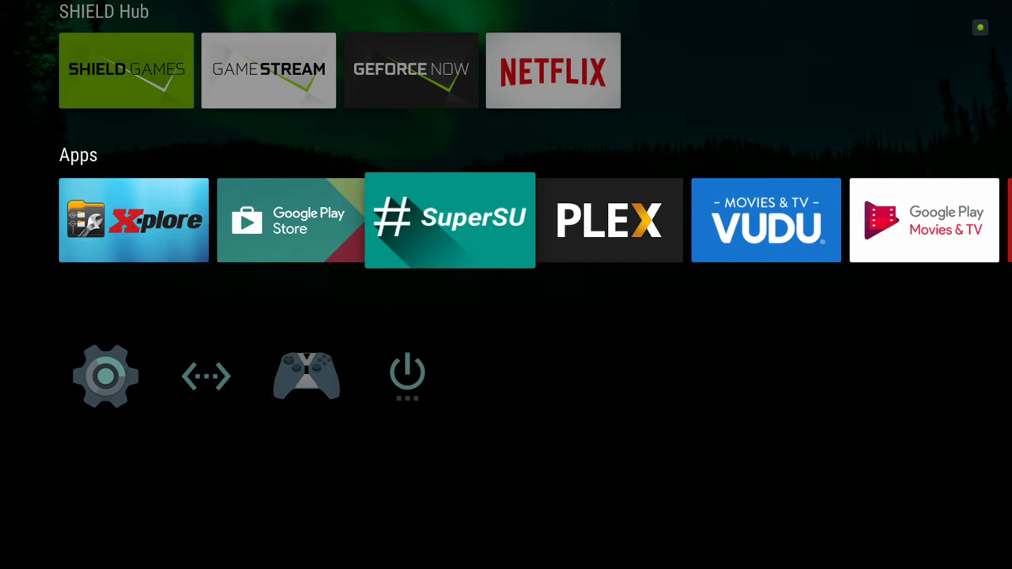
{"action": "key", "text": "Left"}
{"action": "key", "text": "Left"}
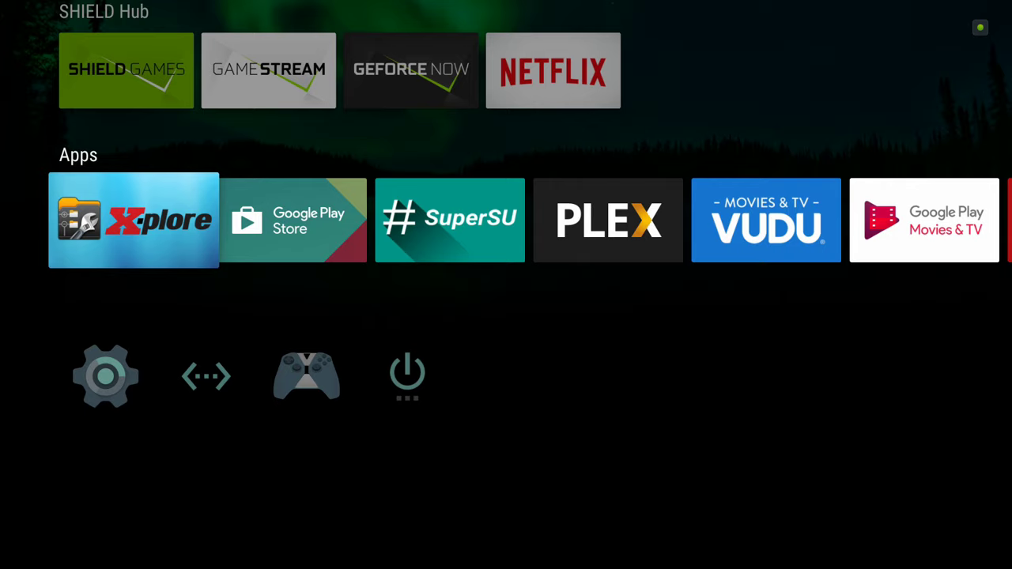
Launch X-plore from the home screen and allow it to access photos, media and files on the device.
{"action": "key", "text": "Right"}
{"action": "key", "text": "Left"}
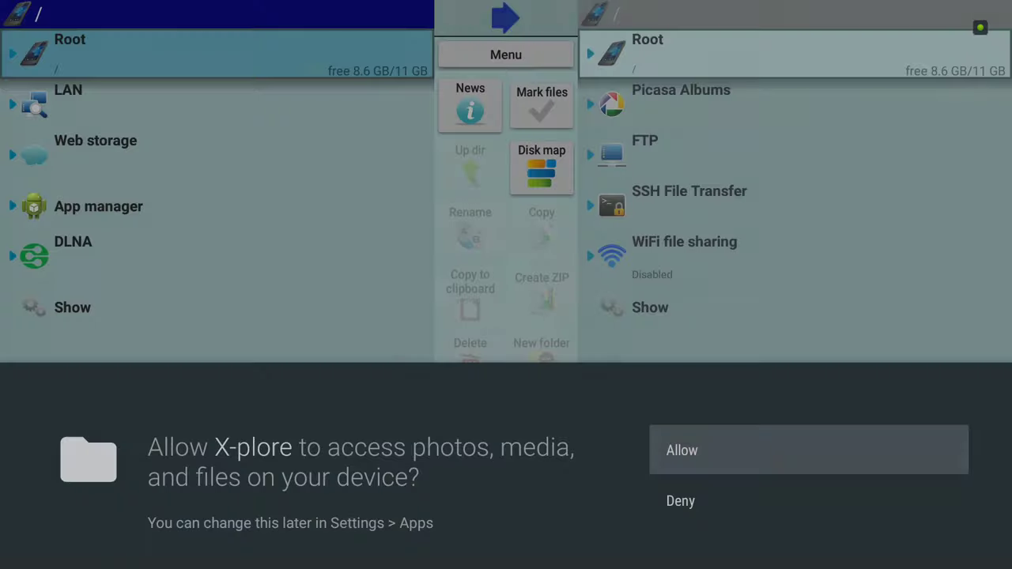
{"action": "key", "text": "Return"}
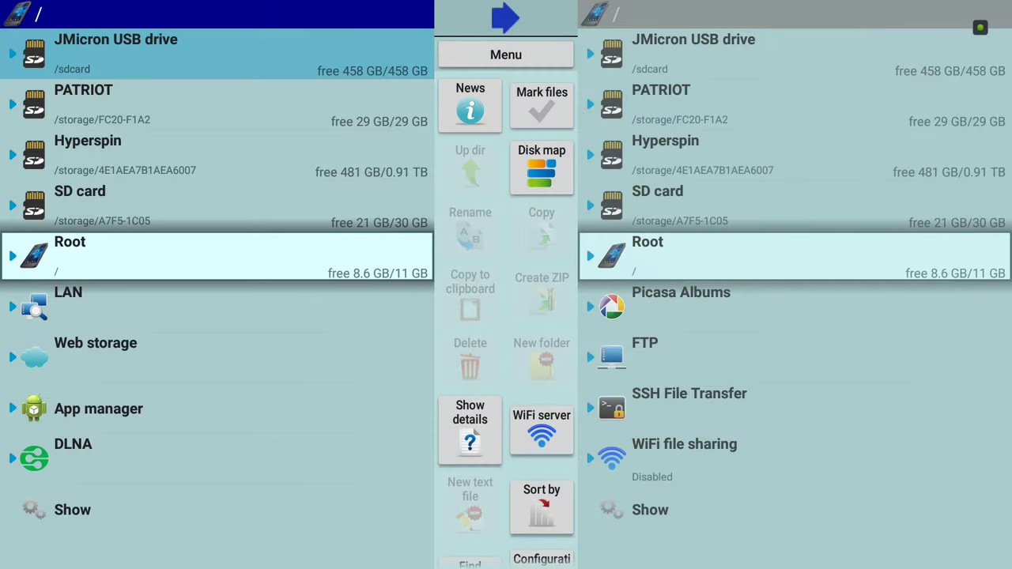
Expand the JMicron USB drive in the second file pane to view its folders.
{"action": "key", "text": "Up"}
{"action": "key", "text": "Up"}
{"action": "key", "text": "Up"}
{"action": "key", "text": "Up"}
{"action": "key", "text": "Up"}
{"action": "key", "text": "Up"}
{"action": "key", "text": "Up"}
{"action": "key", "text": "Up"}
{"action": "key", "text": "Up"}
{"action": "key", "text": "Up"}
{"action": "key", "text": "Right"}
{"action": "key", "text": "Right"}
{"action": "key", "text": "Return"}
{"action": "key", "text": "Down"}
{"action": "key", "text": "Down"}
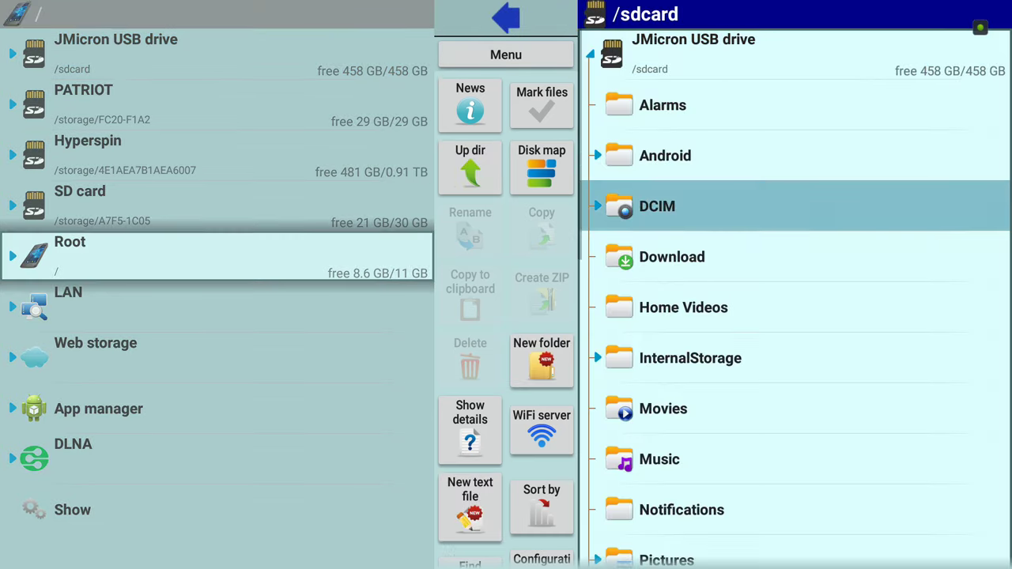
Collapse the JMicron USB drive and look over the PATRIOT, Hyperspin and SD card storage entries.
{"action": "key", "text": "Down"}
{"action": "key", "text": "Up"}
{"action": "key", "text": "Up"}
{"action": "key", "text": "Up"}
{"action": "key", "text": "Up"}
{"action": "key", "text": "Return"}
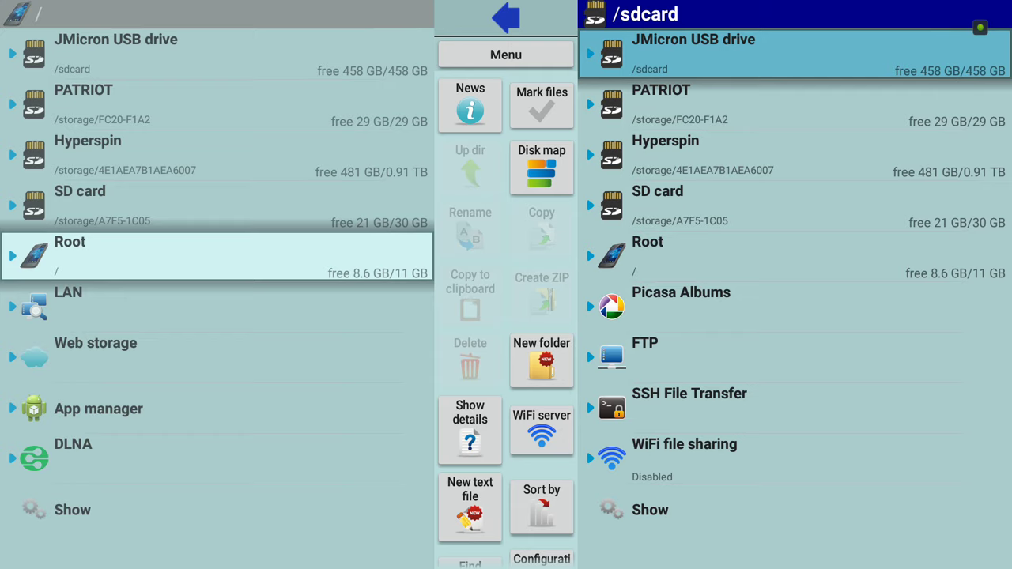
{"action": "key", "text": "Down"}
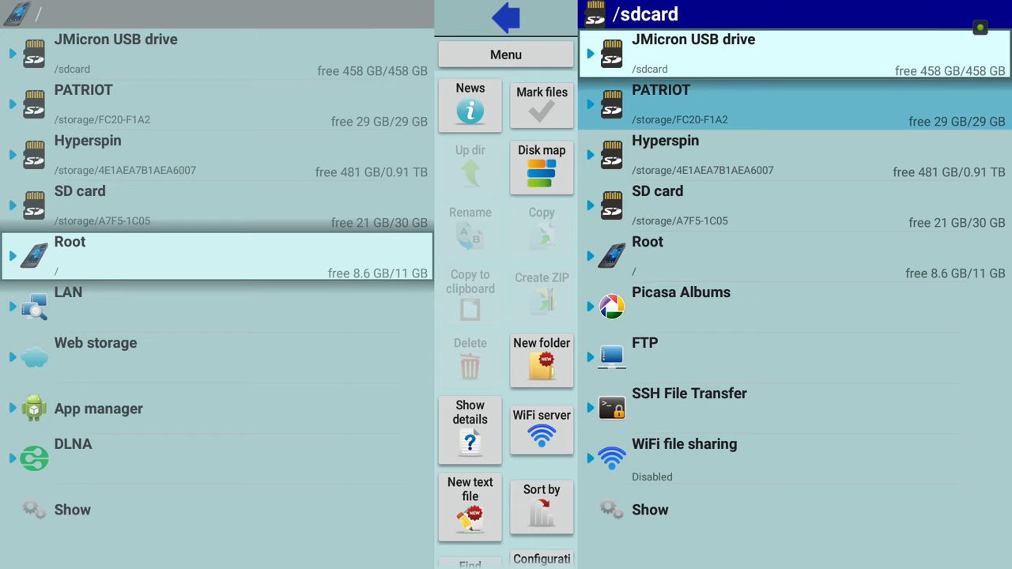
{"action": "key", "text": "Down"}
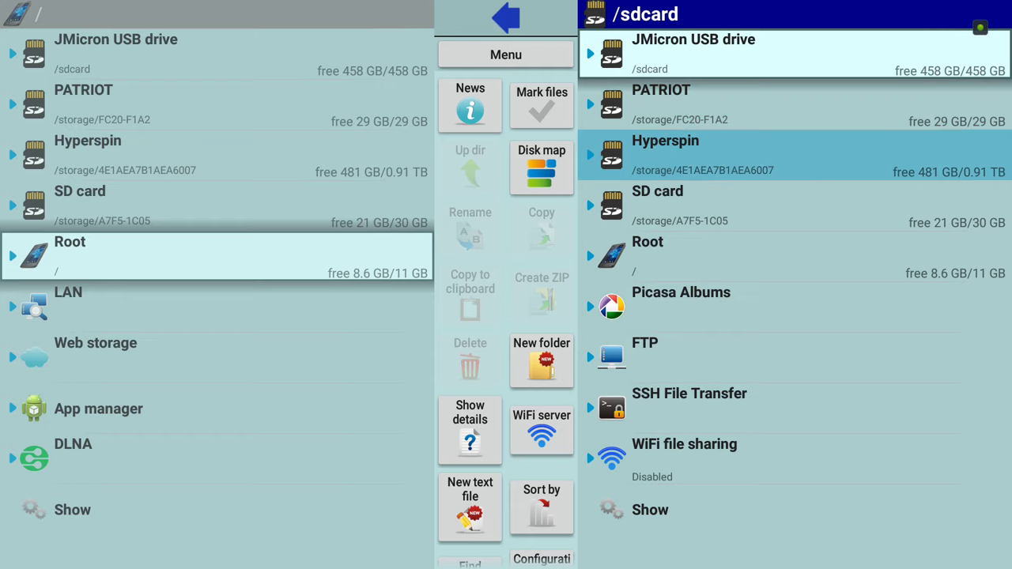
{"action": "key", "text": "Down"}
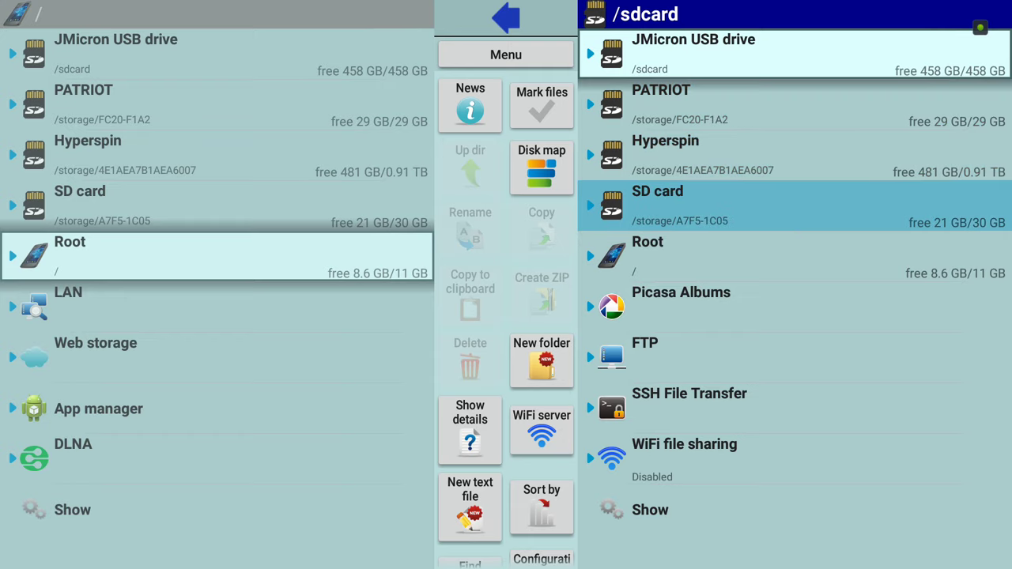
Switch to the first file pane and expand the PATRIOT drive as the copy destination.
{"action": "key", "text": "Left"}
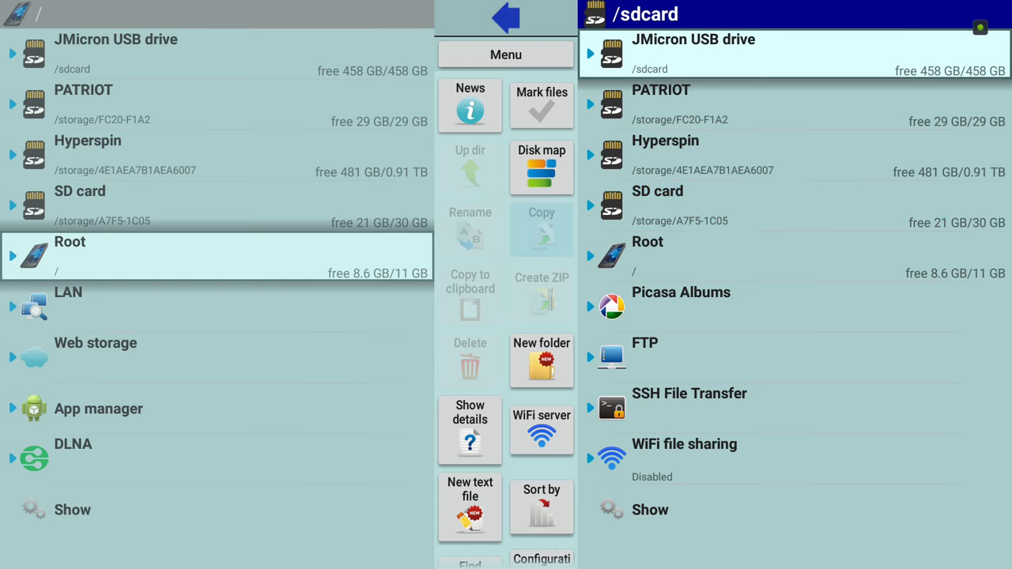
{"action": "key", "text": "Left"}
{"action": "key", "text": "Up"}
{"action": "key", "text": "Up"}
{"action": "key", "text": "Left"}
{"action": "key", "text": "Return"}
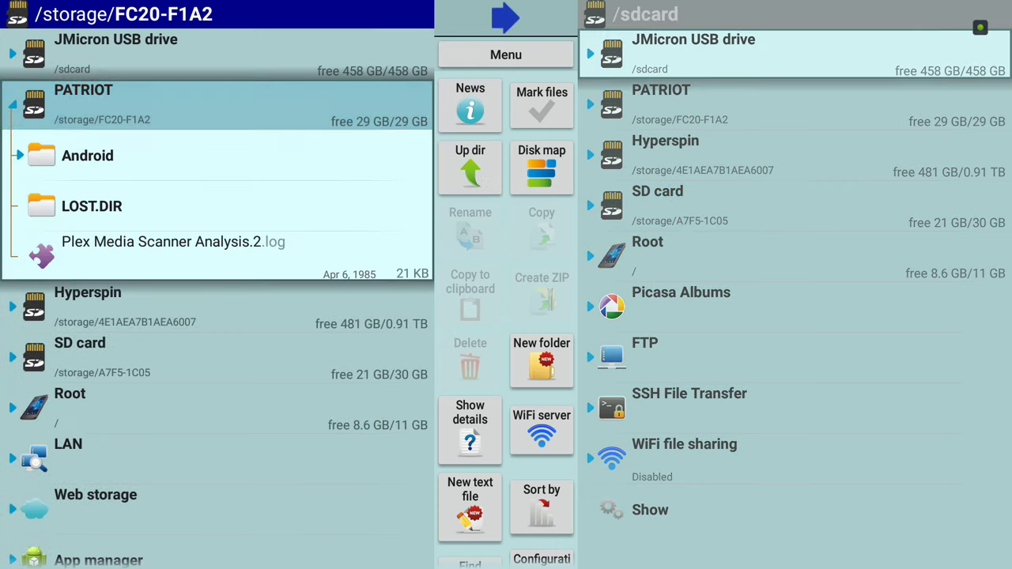
Switch to the second file pane and expand the JMicron USB drive as the copy source.
{"action": "key", "text": "Right"}
{"action": "key", "text": "Right"}
{"action": "key", "text": "Right"}
{"action": "key", "text": "Up"}
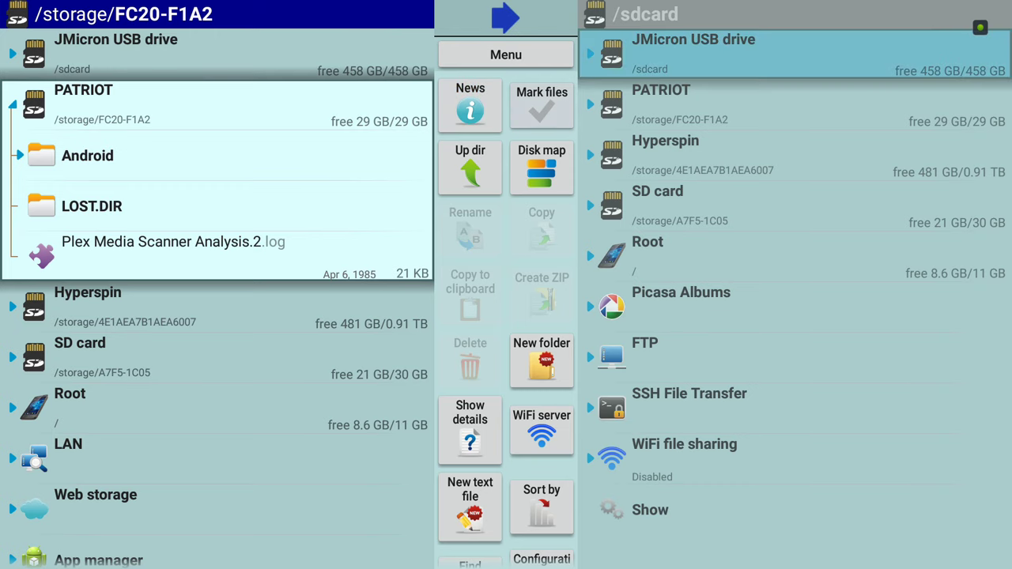
{"action": "key", "text": "Return"}
Find and expand the Plex Media Server folder on the JMicron USB drive.
{"action": "key", "text": "Down"}
{"action": "key", "text": "Down"}
{"action": "key", "text": "Down"}
{"action": "key", "text": "Down"}
{"action": "key", "text": "Down"}
{"action": "key", "text": "Down"}
{"action": "key", "text": "Down"}
{"action": "key", "text": "Down"}
{"action": "key", "text": "Down"}
{"action": "key", "text": "Down"}
{"action": "key", "text": "Down"}
{"action": "key", "text": "Down"}
{"action": "key", "text": "Down"}
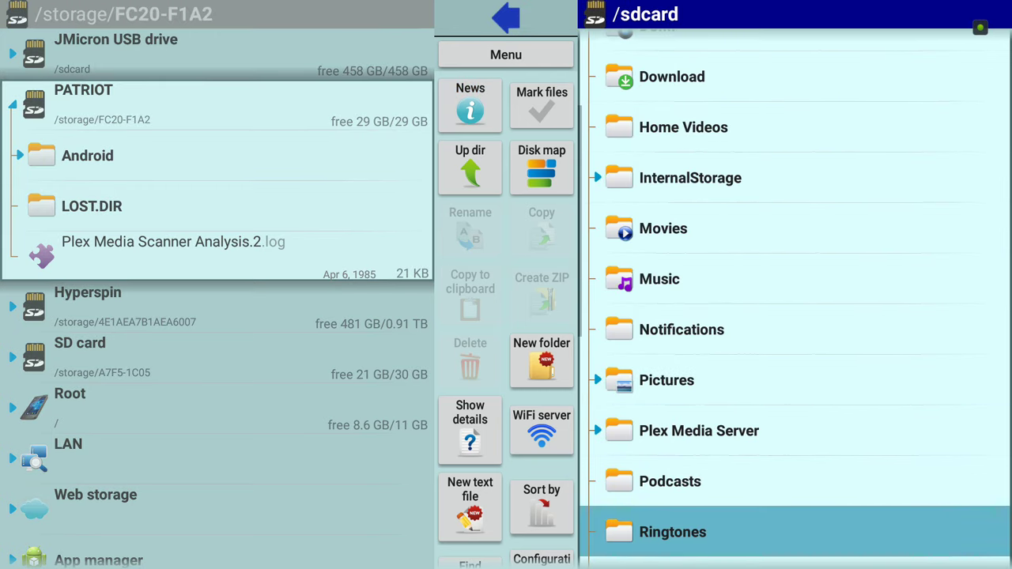
{"action": "key", "text": "Up"}
{"action": "key", "text": "Up"}
{"action": "key", "text": "Up"}
{"action": "key", "text": "Down"}
{"action": "key", "text": "Down"}
{"action": "key", "text": "Down"}
{"action": "key", "text": "Down"}
{"action": "key", "text": "Down"}
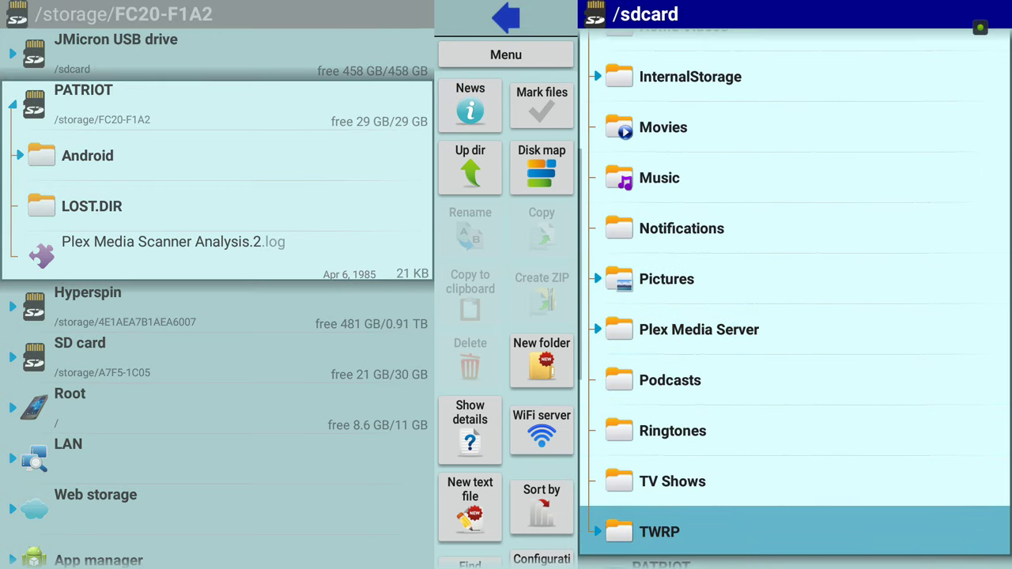
{"action": "key", "text": "Up"}
{"action": "key", "text": "Up"}
{"action": "key", "text": "Down"}
{"action": "key", "text": "Up"}
{"action": "key", "text": "Up"}
{"action": "key", "text": "Up"}
{"action": "key", "text": "Return"}
Expand the Logs subfolder inside Plex Media Server.
{"action": "key", "text": "Down"}
{"action": "key", "text": "Down"}
{"action": "key", "text": "Return"}
Start copying Plex Media Scanner Analysis.5.log from the Logs folder to the PATRIOT drive.
{"action": "key", "text": "Down"}
{"action": "key", "text": "Down"}
{"action": "key", "text": "Down"}
{"action": "key", "text": "Down"}
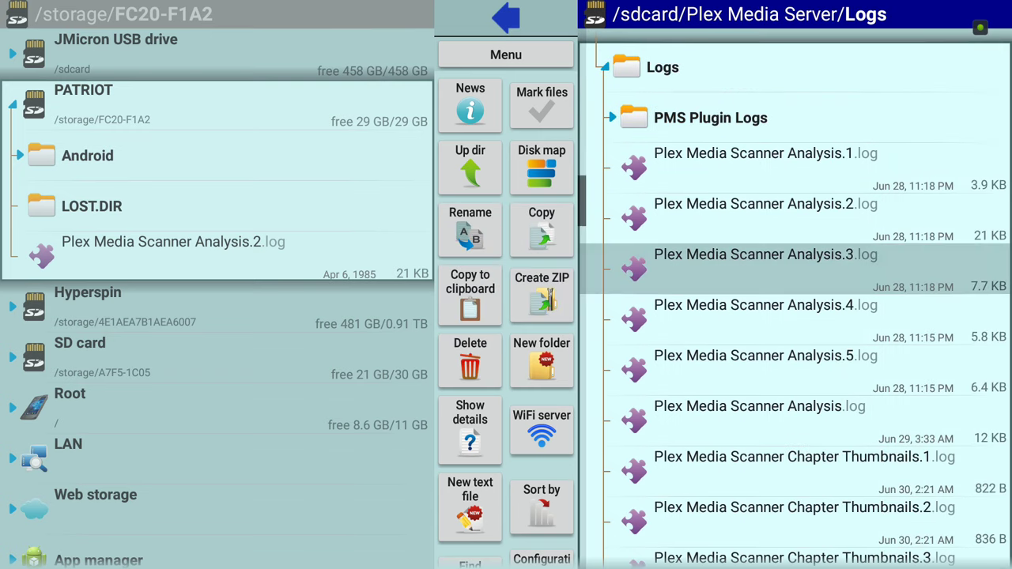
{"action": "key", "text": "Down"}
{"action": "key", "text": "Down"}
{"action": "key", "text": "Menu"}
{"action": "key", "text": "Down"}
{"action": "key", "text": "Down"}
{"action": "key", "text": "Return"}
{"action": "key", "text": "Return"}
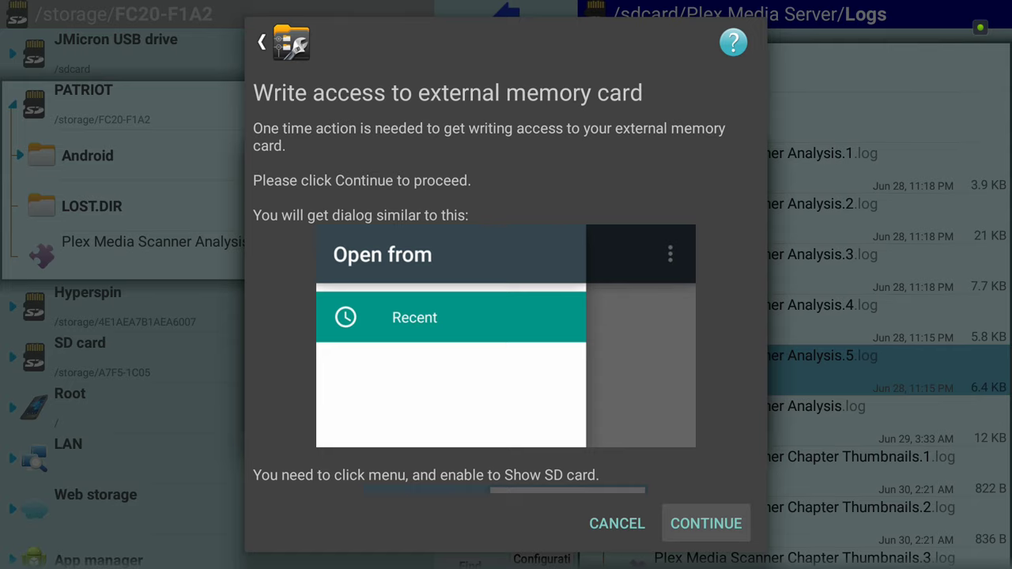
Continue through the write access request and choose the PATRIOT drive's root as the folder X-plore may write to.
{"action": "key", "text": "Return"}
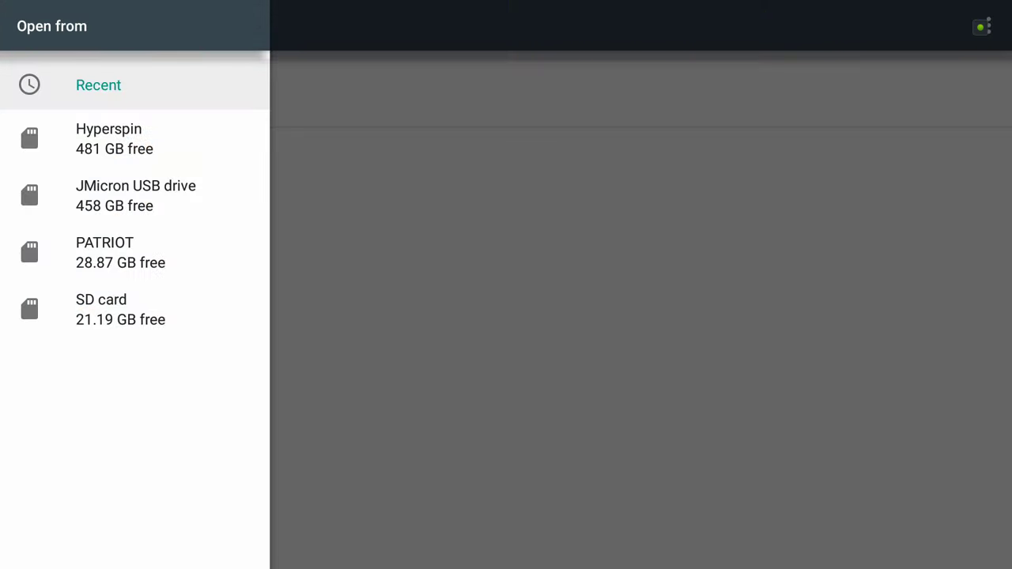
{"action": "left_click", "coordinate": [135, 195]}
{"action": "left_click", "coordinate": [135, 252]}
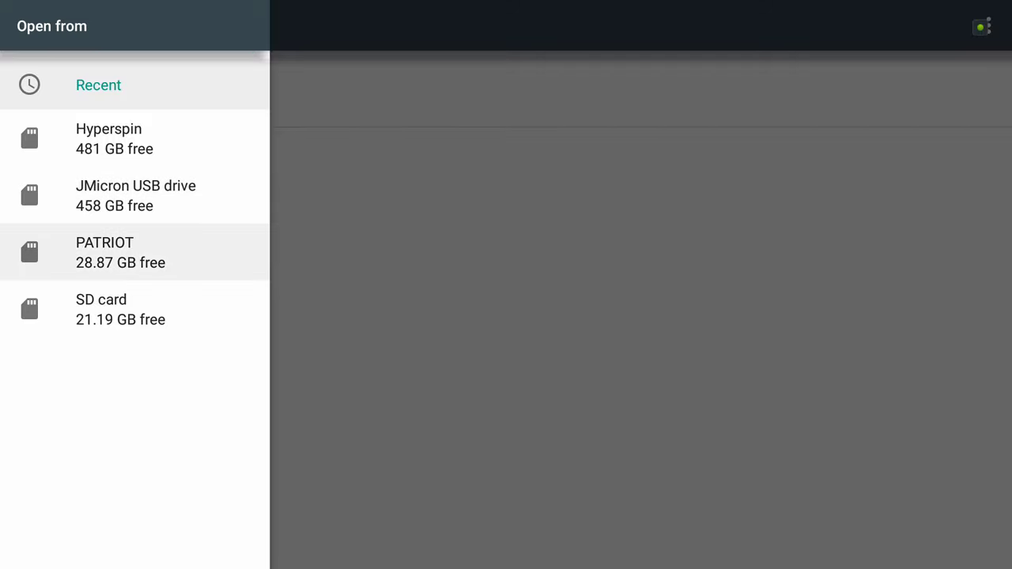
{"action": "key", "text": "Return"}
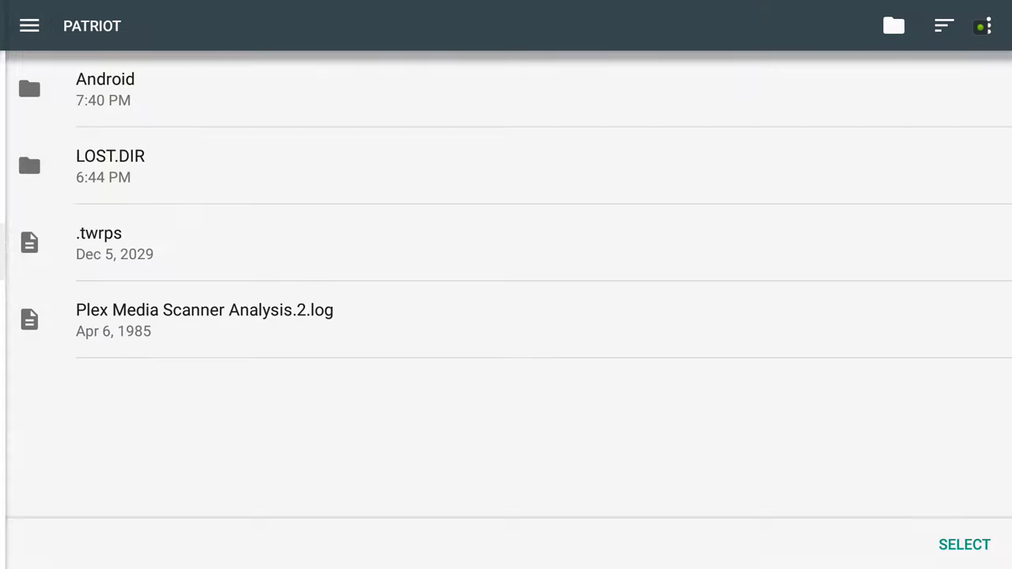
{"action": "key", "text": "Down"}
{"action": "key", "text": "Down"}
{"action": "key", "text": "Down"}
{"action": "key", "text": "Down"}
{"action": "key", "text": "Down"}
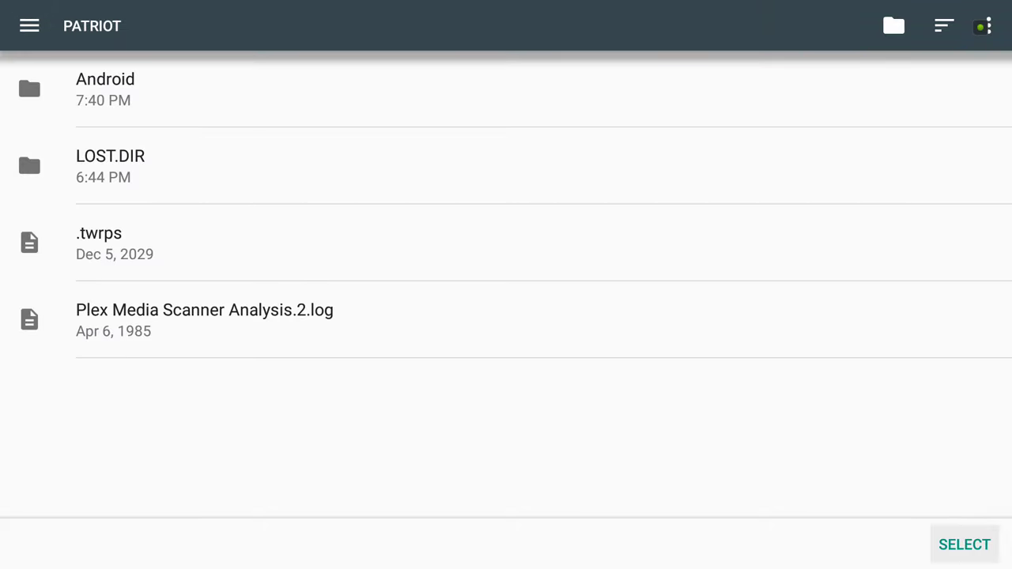
{"action": "key", "text": "Return"}
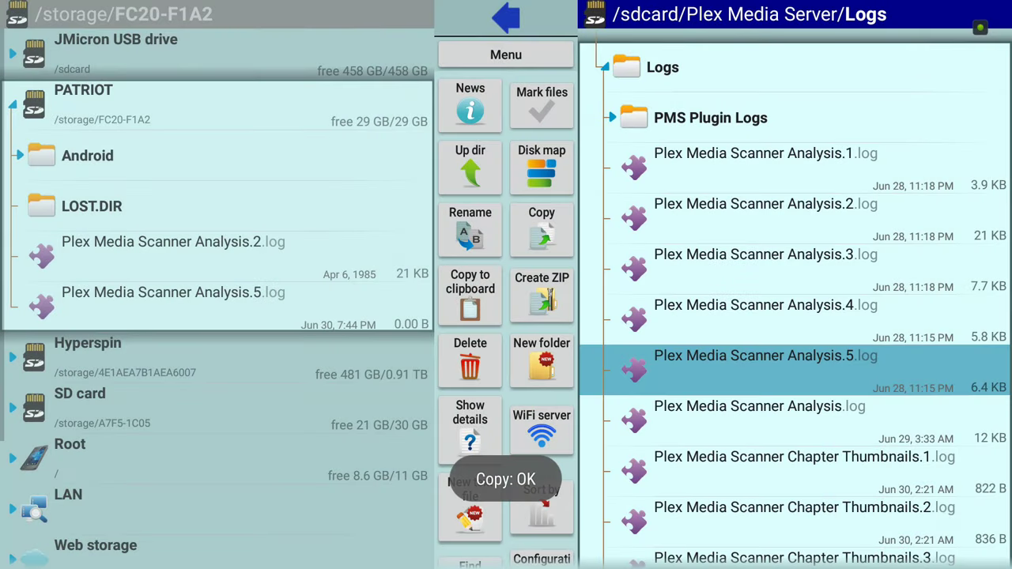
Return to the first file pane and collapse the PATRIOT drive.
{"action": "key", "text": "Left"}
{"action": "key", "text": "Up"}
{"action": "key", "text": "Up"}
{"action": "key", "text": "Up"}
{"action": "key", "text": "Up"}
{"action": "key", "text": "Left"}
{"action": "key", "text": "Left"}
{"action": "key", "text": "Left"}
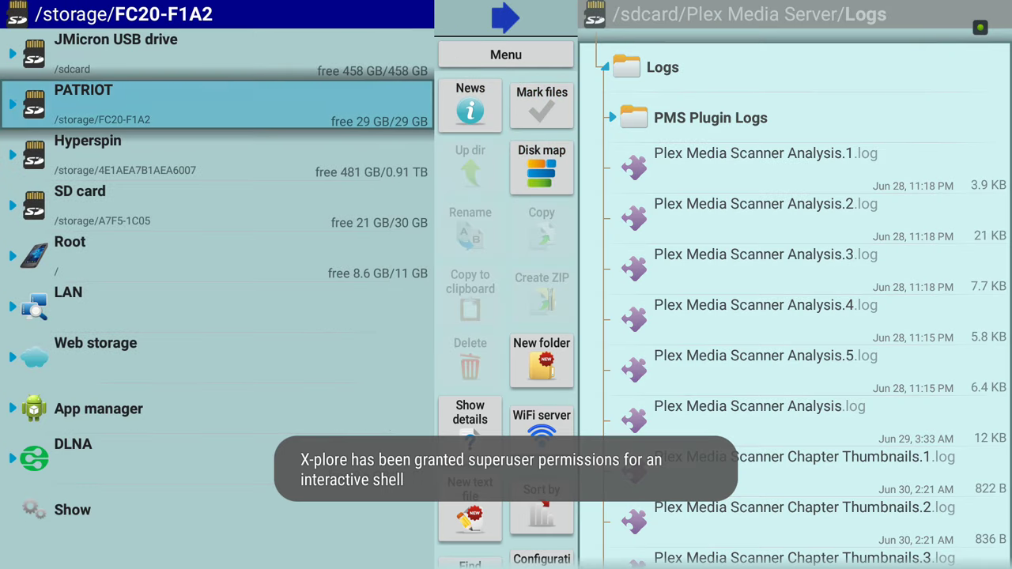
Expand the SD card in the first file pane as the new copy destination.
{"action": "key", "text": "Menu"}
{"action": "key", "text": "Escape"}
{"action": "key", "text": "Down"}
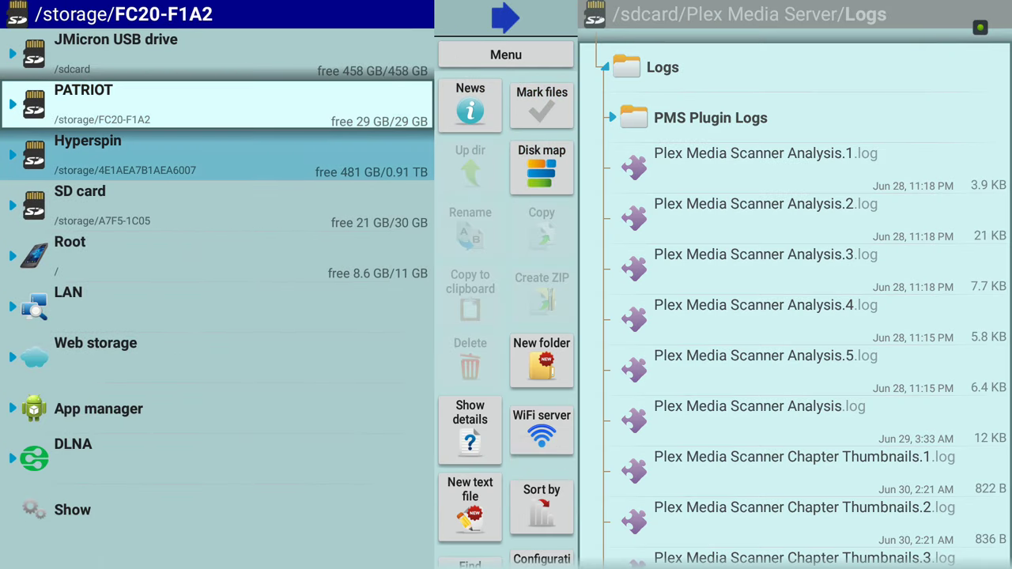
{"action": "key", "text": "Down"}
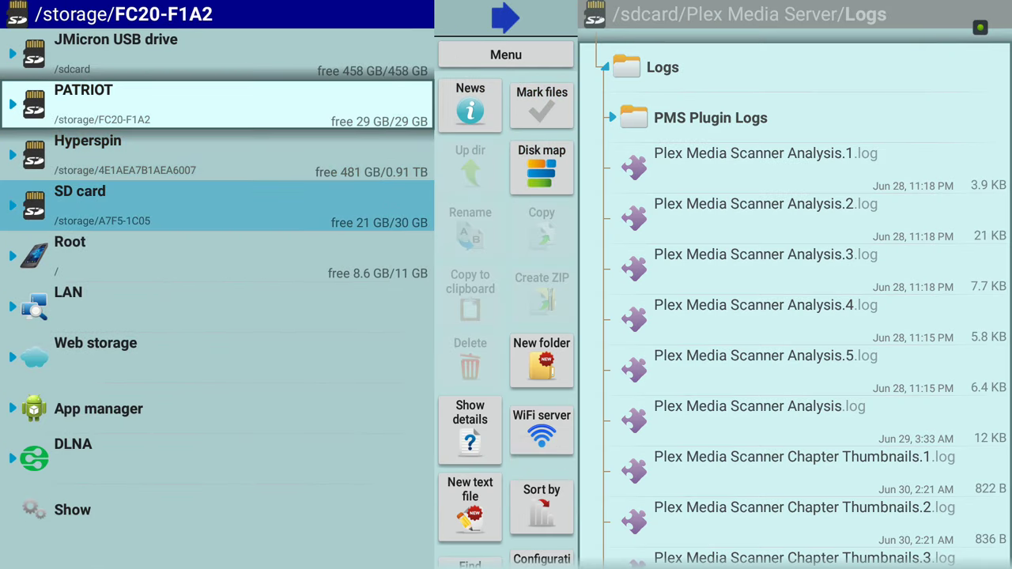
{"action": "key", "text": "Return"}
Try to copy Plex Media Scanner Analysis.4.log from the Logs folder to the SD card.
{"action": "key", "text": "Right"}
{"action": "key", "text": "Down"}
{"action": "key", "text": "Down"}
{"action": "key", "text": "Down"}
{"action": "key", "text": "Down"}
{"action": "key", "text": "Down"}
{"action": "key", "text": "Menu"}
{"action": "key", "text": "Down"}
{"action": "key", "text": "Down"}
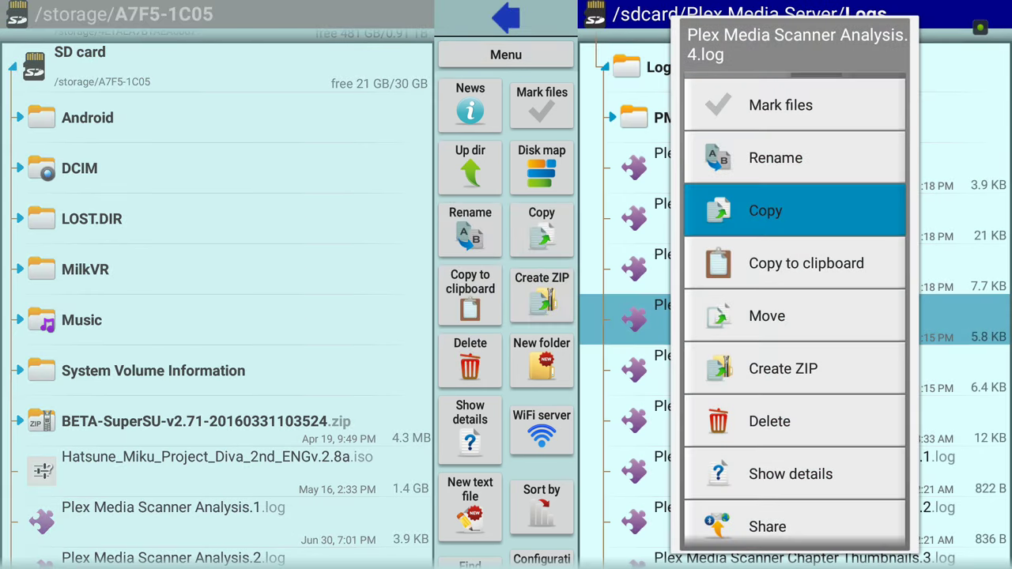
{"action": "key", "text": "Return"}
{"action": "key", "text": "Return"}
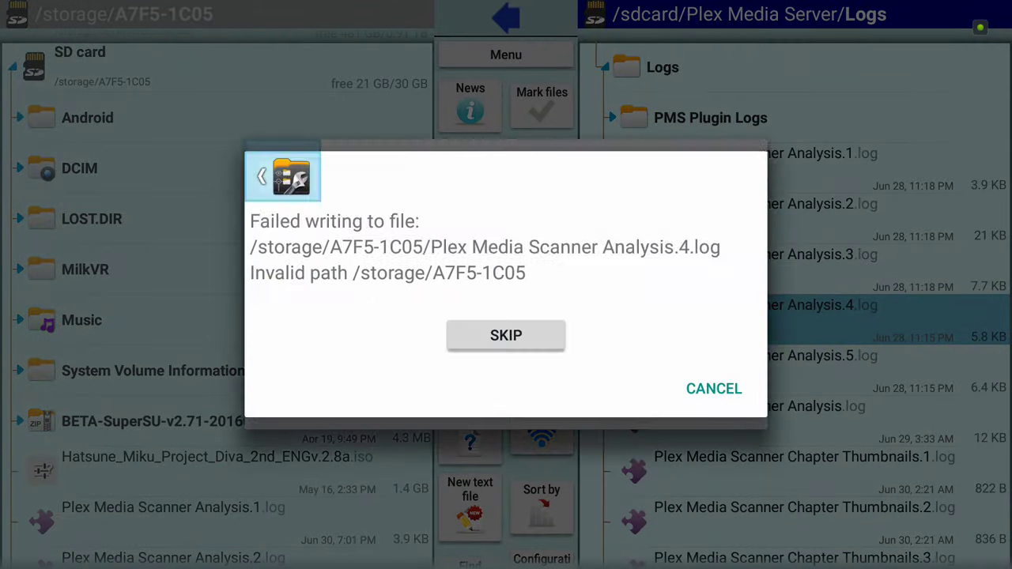
{"action": "key", "text": "Escape"}
Collapse the SD card and expand the Hyperspin drive in the first file pane.
{"action": "key", "text": "Up"}
{"action": "key", "text": "Up"}
{"action": "key", "text": "Up"}
{"action": "key", "text": "Left"}
{"action": "key", "text": "Left"}
{"action": "key", "text": "Up"}
{"action": "key", "text": "Up"}
{"action": "key", "text": "Left"}
{"action": "key", "text": "Left"}
{"action": "key", "text": "Up"}
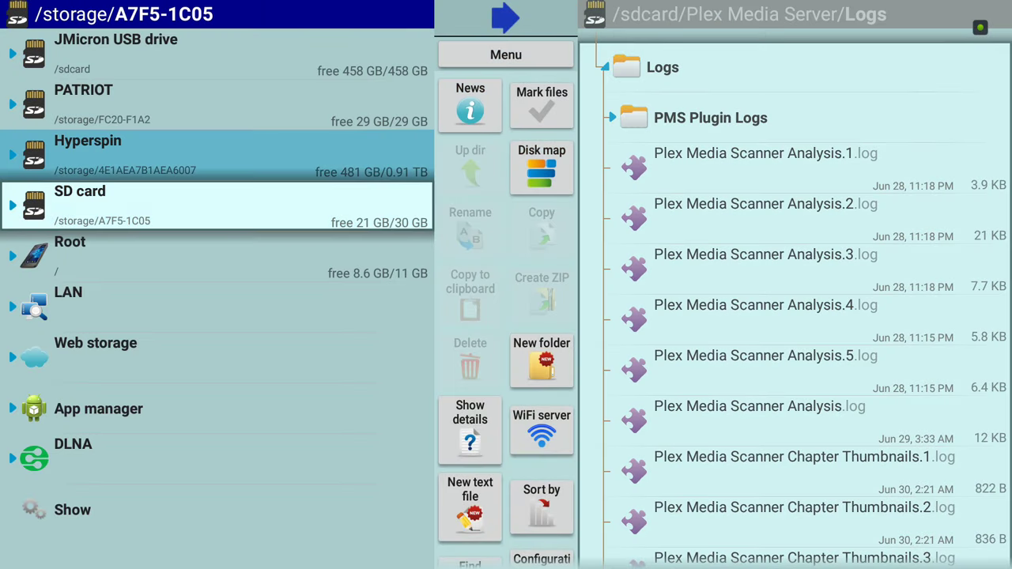
{"action": "key", "text": "Right"}
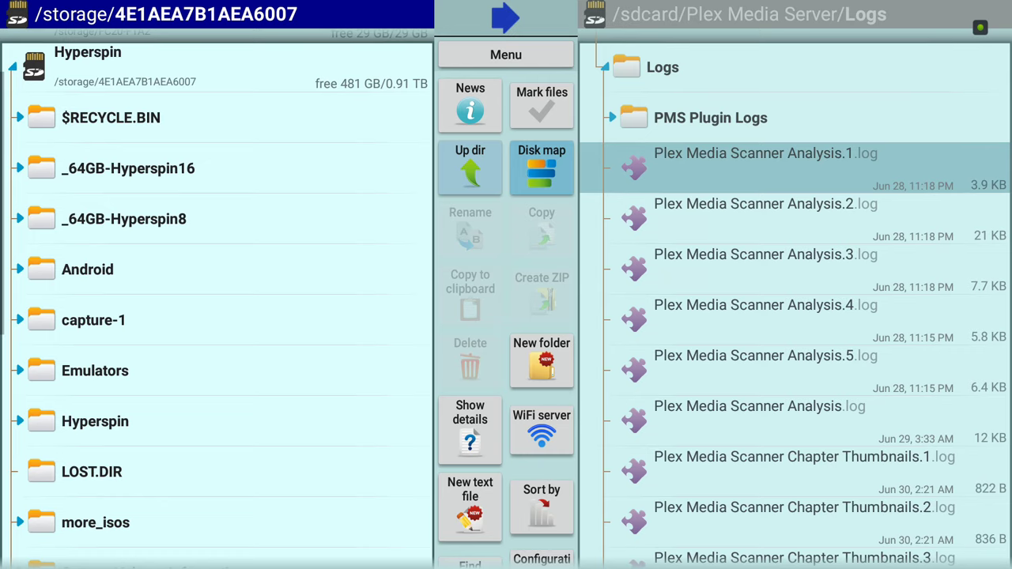
Copy a Plex Media Scanner Analysis log from the Logs folder to the Hyperspin drive.
{"action": "key", "text": "Right"}
{"action": "key", "text": "Down"}
{"action": "key", "text": "Down"}
{"action": "key", "text": "Down"}
{"action": "key", "text": "Down"}
{"action": "key", "text": "Menu"}
{"action": "key", "text": "Down"}
{"action": "key", "text": "Down"}
{"action": "key", "text": "Return"}
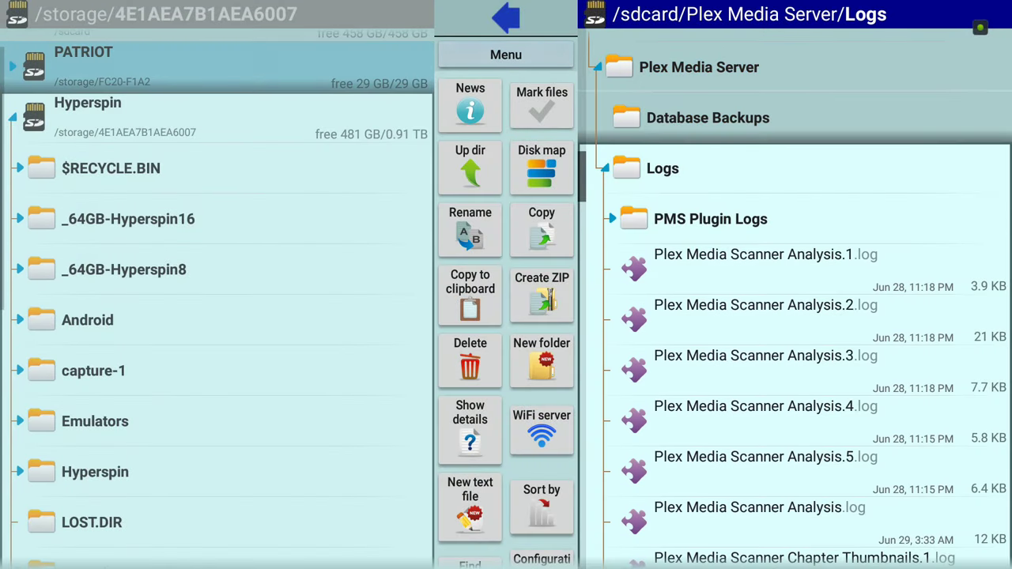
Expand the JMicron USB drive in the first pane and copy Plex Media Scanner Analysis.1.log from Logs to its root.
{"action": "key", "text": "Left"}
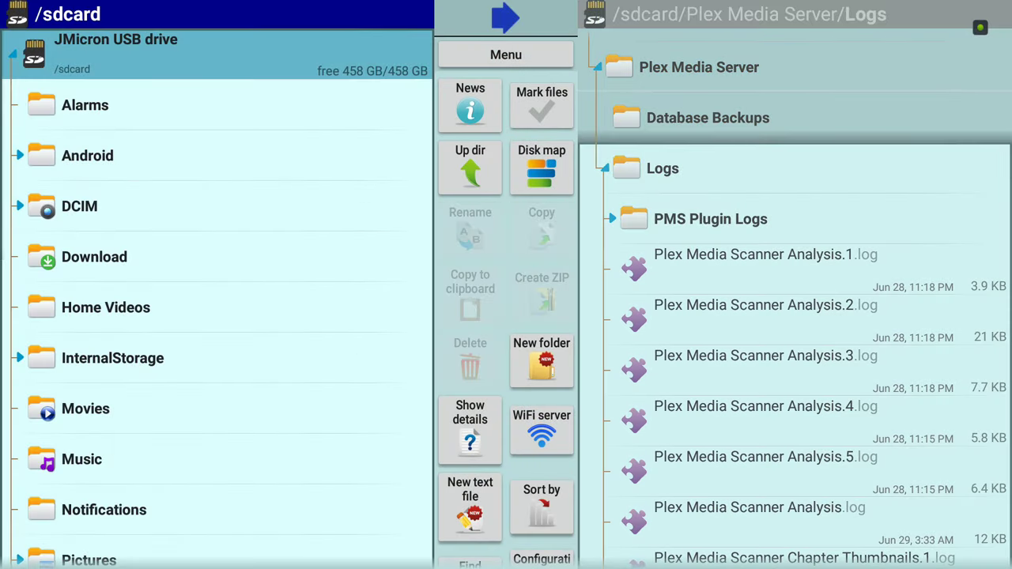
{"action": "key", "text": "Right"}
{"action": "key", "text": "Right"}
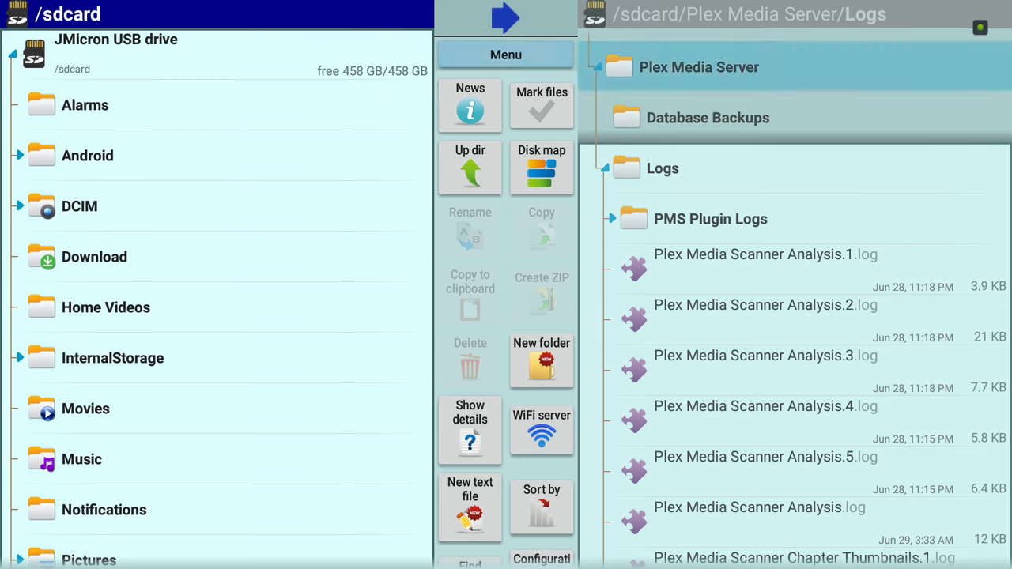
{"action": "key", "text": "Down"}
{"action": "key", "text": "Down"}
{"action": "key", "text": "Down"}
{"action": "key", "text": "Down"}
{"action": "key", "text": "Menu"}
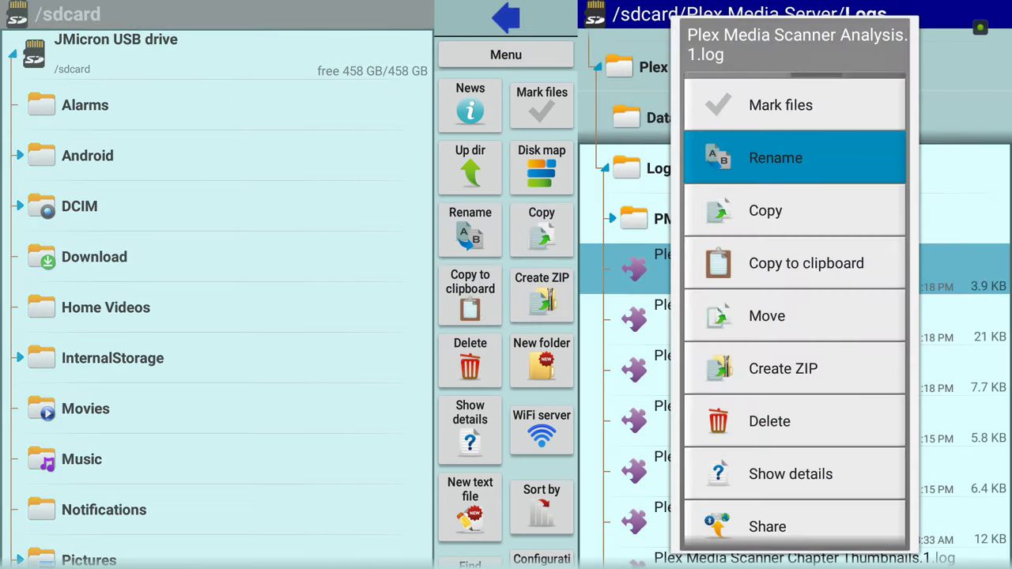
{"action": "key", "text": "Down"}
{"action": "key", "text": "Down"}
{"action": "key", "text": "Return"}
{"action": "key", "text": "Return"}
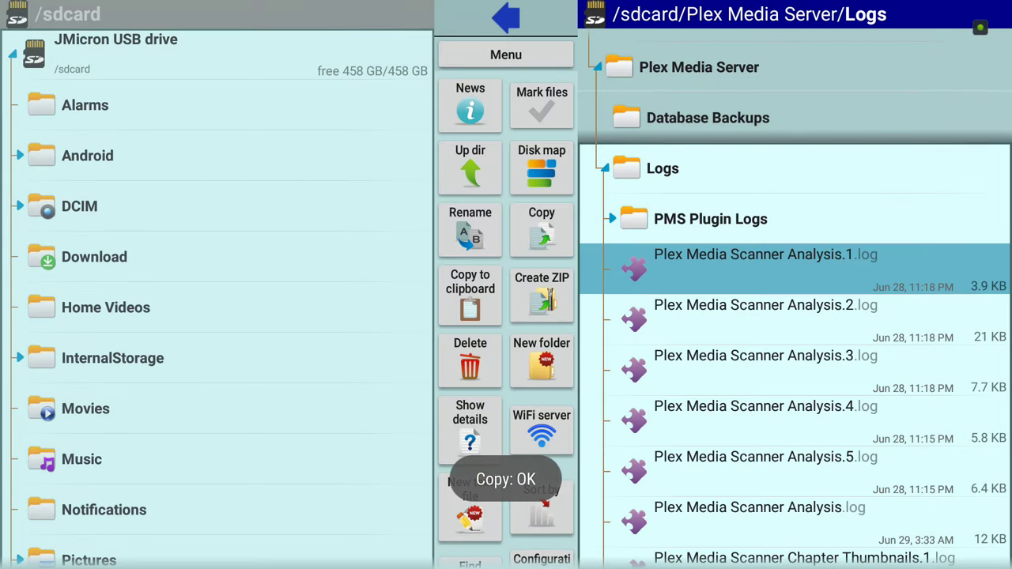
Collapse the JMicron USB drive in the first file pane.
{"action": "key", "text": "Left"}
{"action": "key", "text": "Up"}
{"action": "key", "text": "Up"}
{"action": "key", "text": "Up"}
{"action": "key", "text": "Up"}
{"action": "key", "text": "Up"}
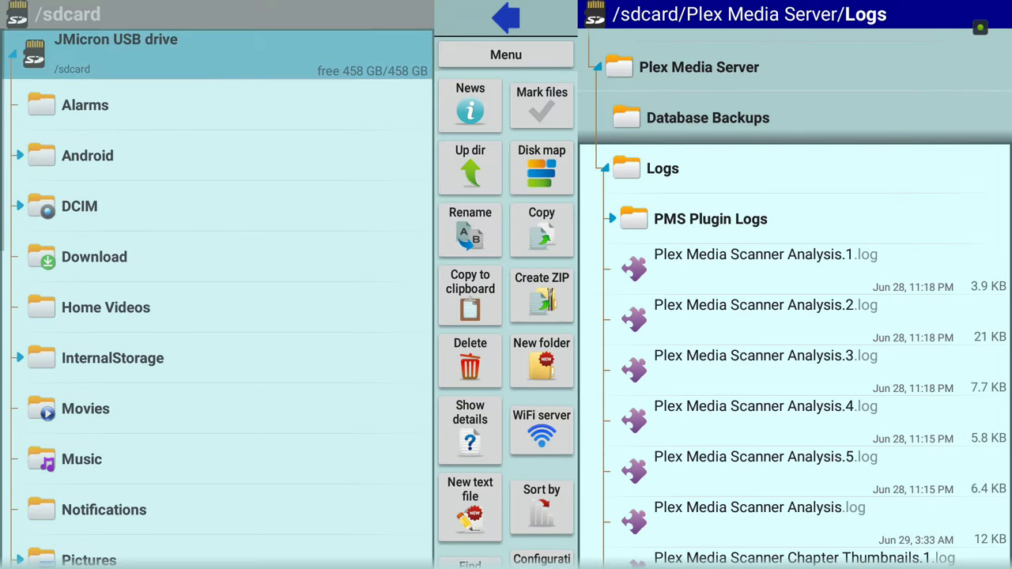
{"action": "key", "text": "Left"}
{"action": "key", "text": "Down"}
{"action": "key", "text": "Down"}
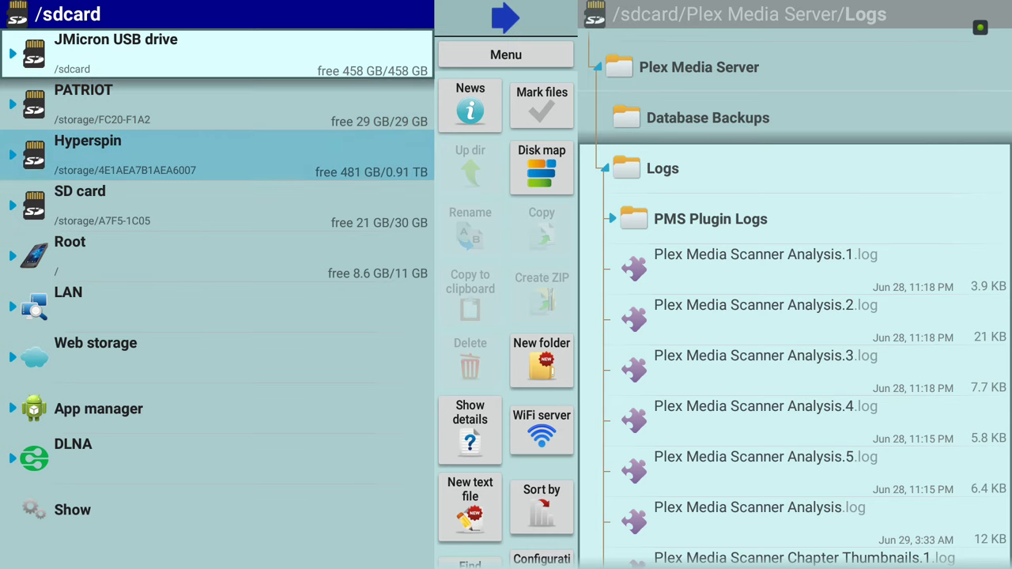
{"action": "key", "text": "Down"}
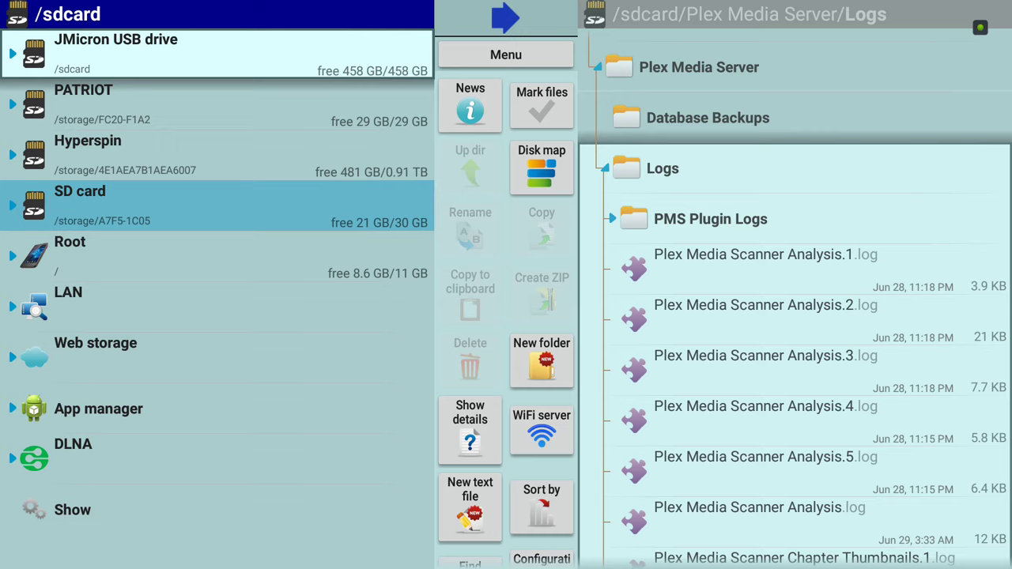
Set the Root access method to "Superuser + mount writable" in the configuration and return to the file panes.
{"action": "key", "text": "Right"}
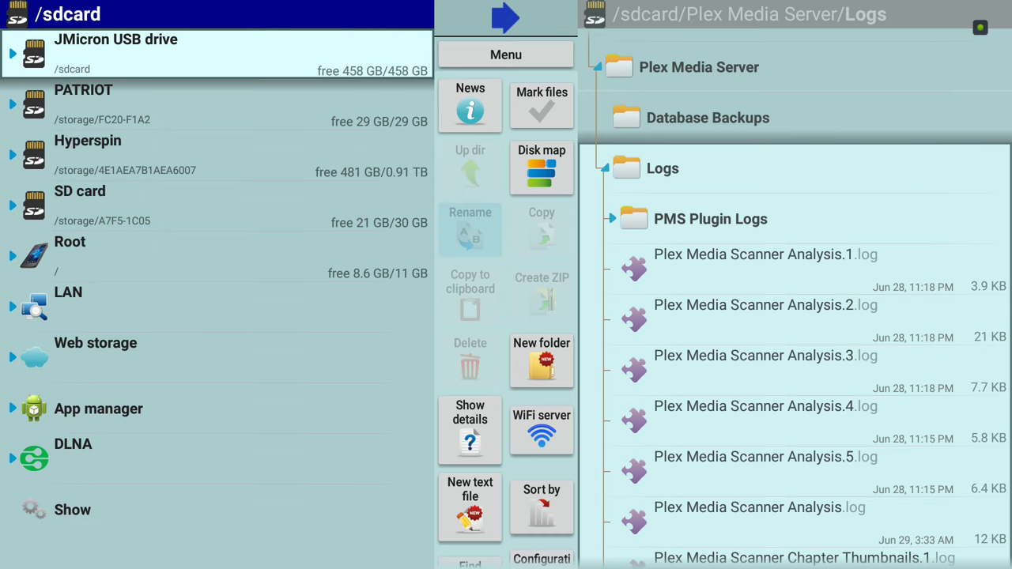
{"action": "key", "text": "Up"}
{"action": "key", "text": "Up"}
{"action": "key", "text": "Up"}
{"action": "key", "text": "Return"}
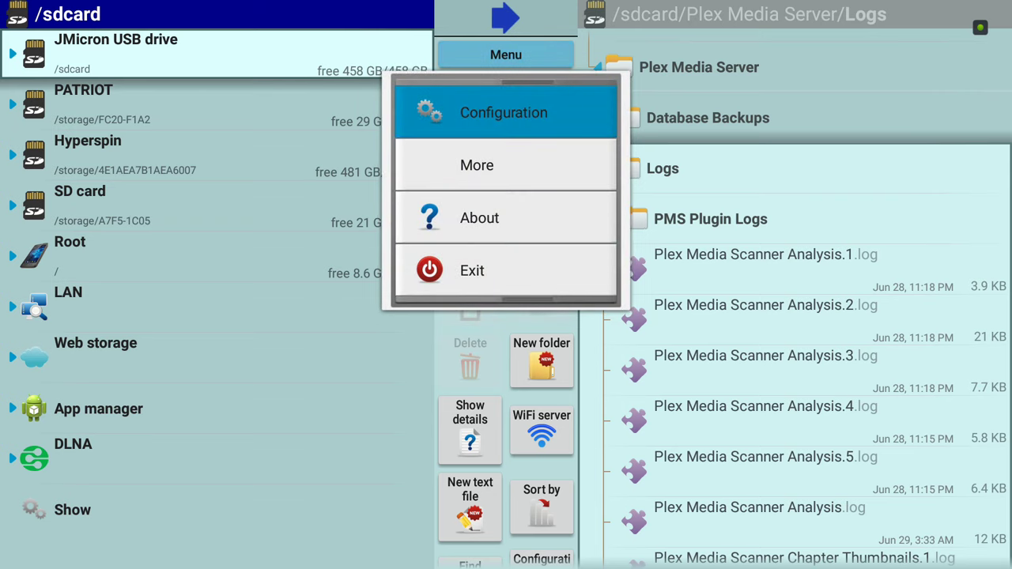
{"action": "key", "text": "Return"}
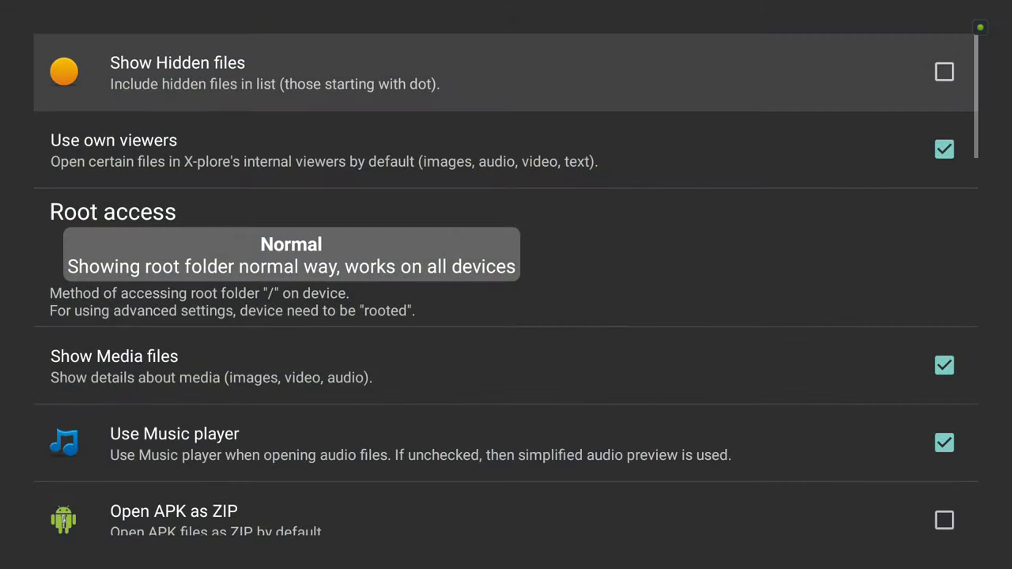
{"action": "key", "text": "Down"}
{"action": "key", "text": "Down"}
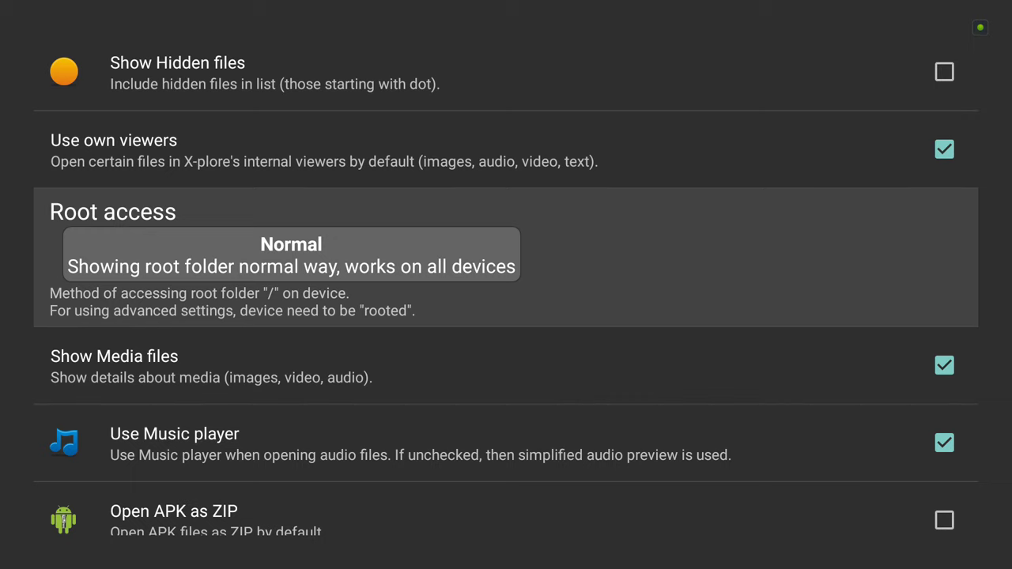
{"action": "key", "text": "Return"}
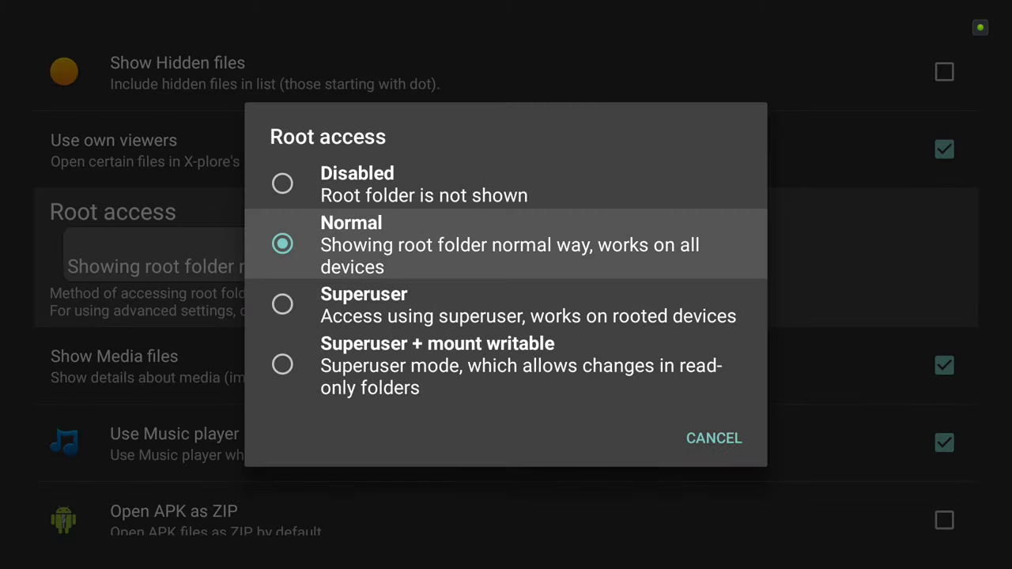
{"action": "key", "text": "Down"}
{"action": "key", "text": "Down"}
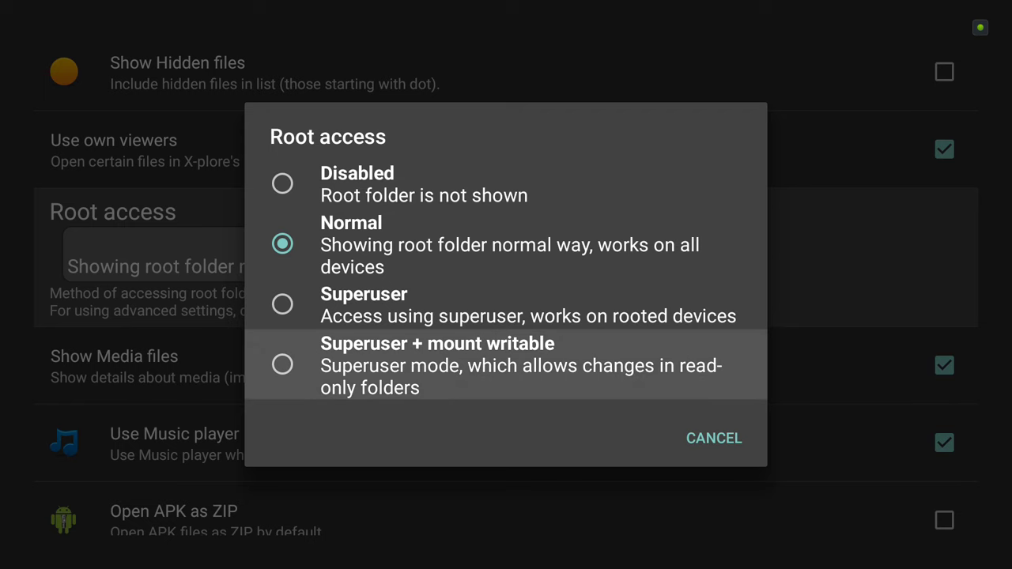
{"action": "key", "text": "Return"}
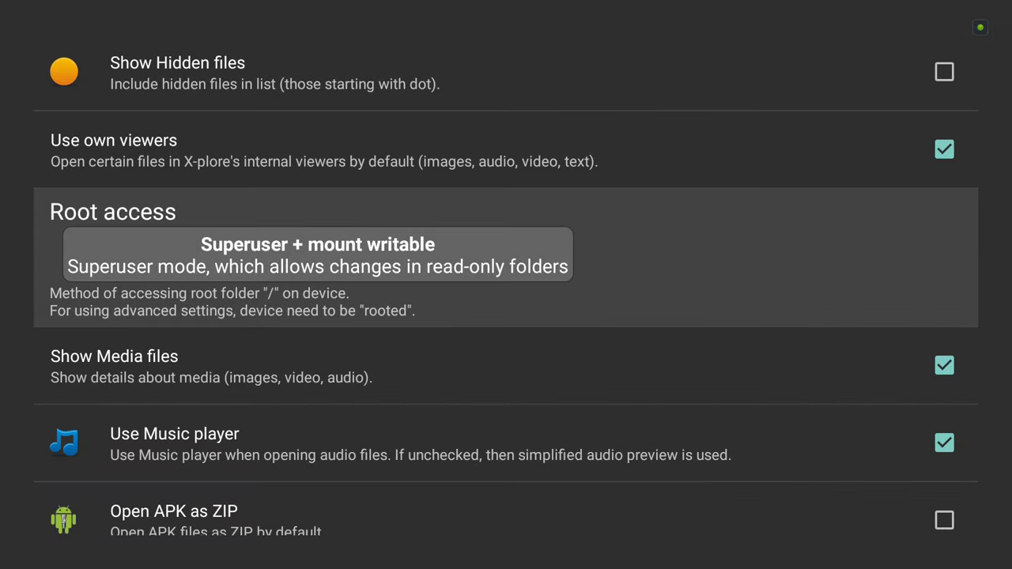
{"action": "key", "text": "Escape"}
Expand the Root storage entry in the first file pane.
{"action": "key", "text": "Down"}
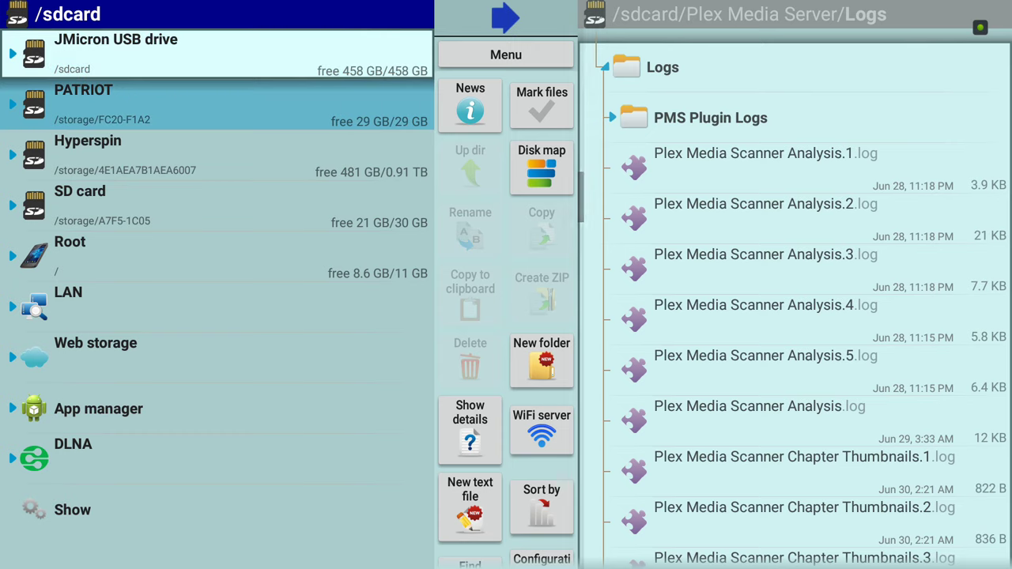
{"action": "key", "text": "Down"}
{"action": "key", "text": "Down"}
{"action": "key", "text": "Down"}
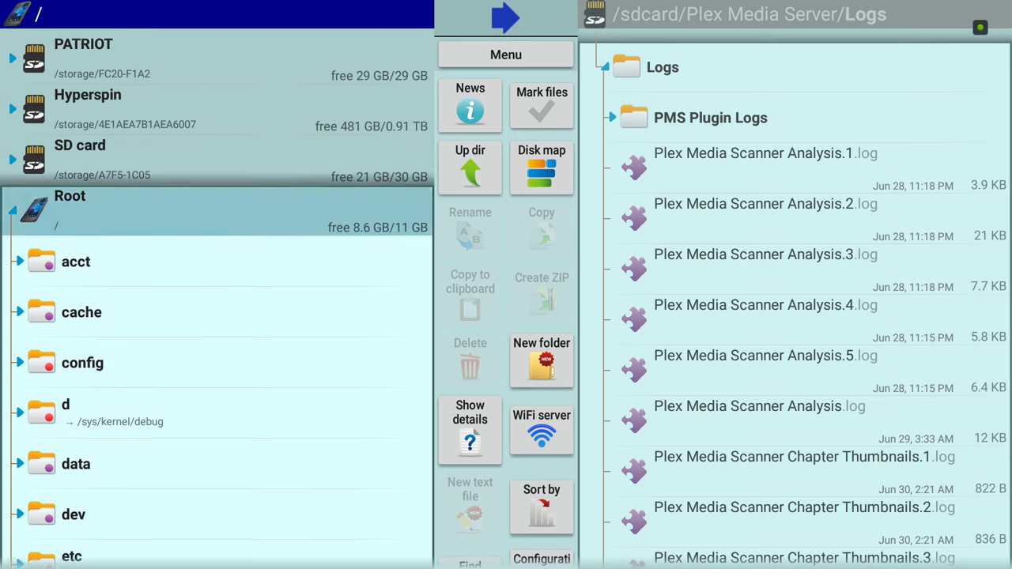
{"action": "left_click", "coordinate": [76, 118]}
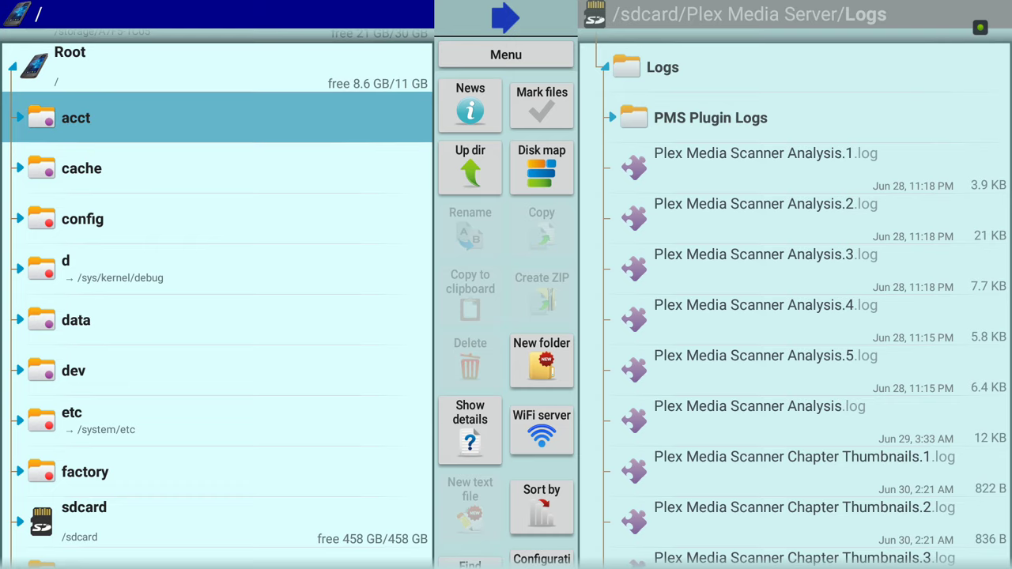
Look over the JMicron, PATRIOT, Hyperspin and SD card drives listed before Root.
{"action": "key", "text": "Up"}
{"action": "key", "text": "Up"}
{"action": "key", "text": "Up"}
{"action": "key", "text": "Up"}
{"action": "key", "text": "Up"}
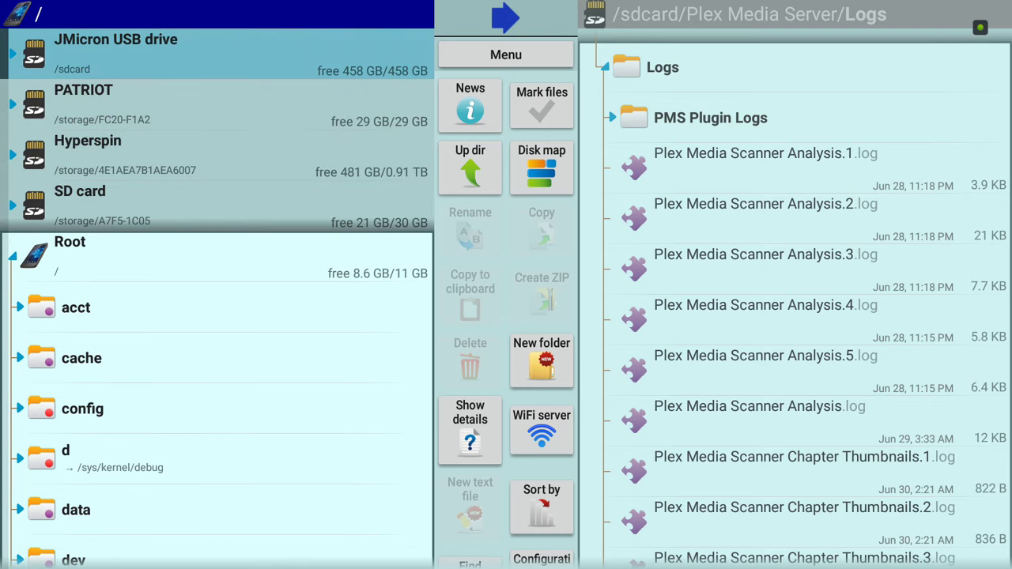
{"action": "key", "text": "Down"}
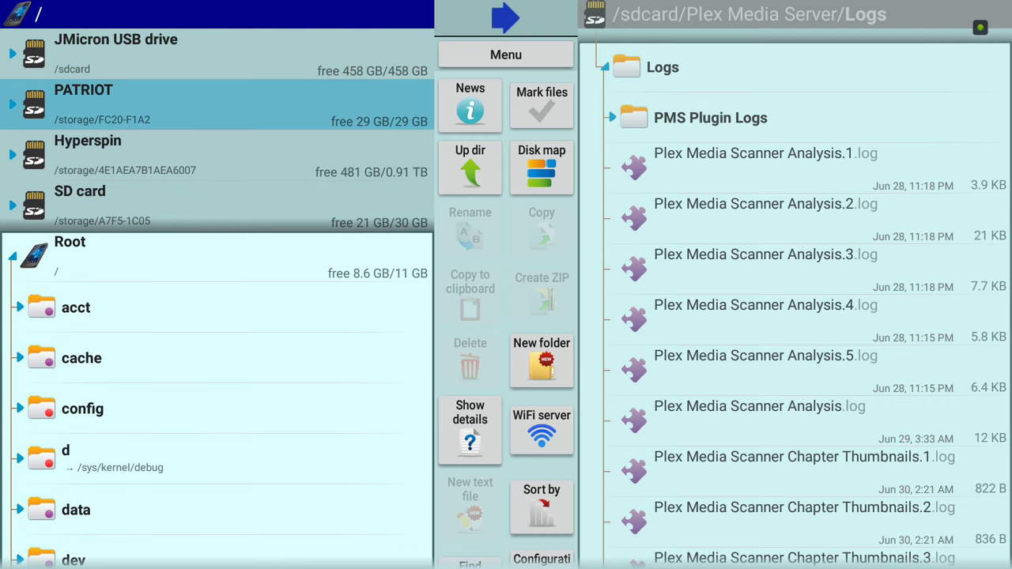
{"action": "key", "text": "Down"}
{"action": "key", "text": "Down"}
{"action": "key", "text": "Down"}
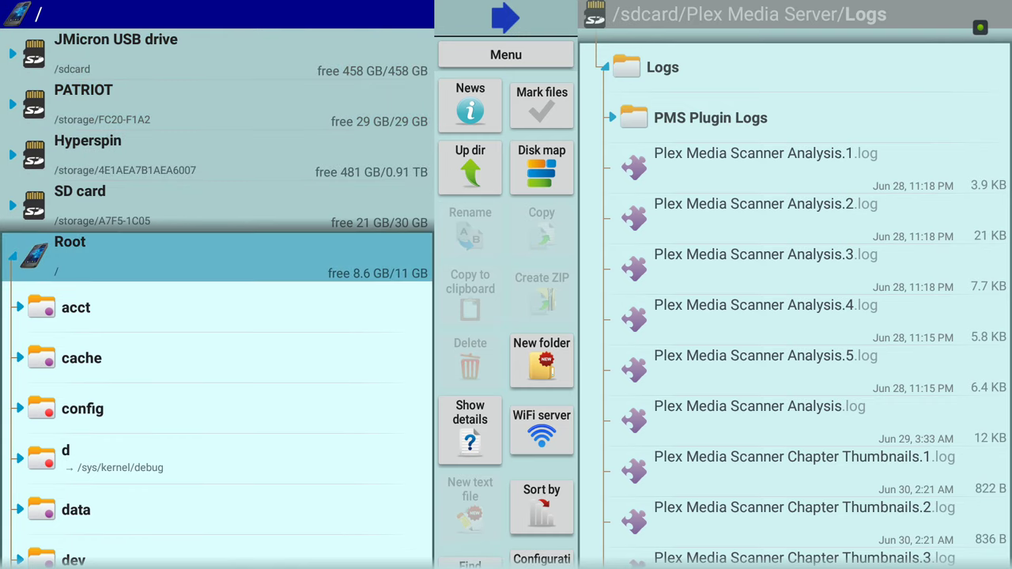
Expand the mnt folder under Root.
{"action": "key", "text": "Down"}
{"action": "key", "text": "Down"}
{"action": "key", "text": "Down"}
{"action": "key", "text": "Down"}
{"action": "key", "text": "Down"}
{"action": "key", "text": "Down"}
{"action": "key", "text": "Down"}
{"action": "key", "text": "Down"}
{"action": "key", "text": "Down"}
{"action": "key", "text": "Down"}
{"action": "key", "text": "Down"}
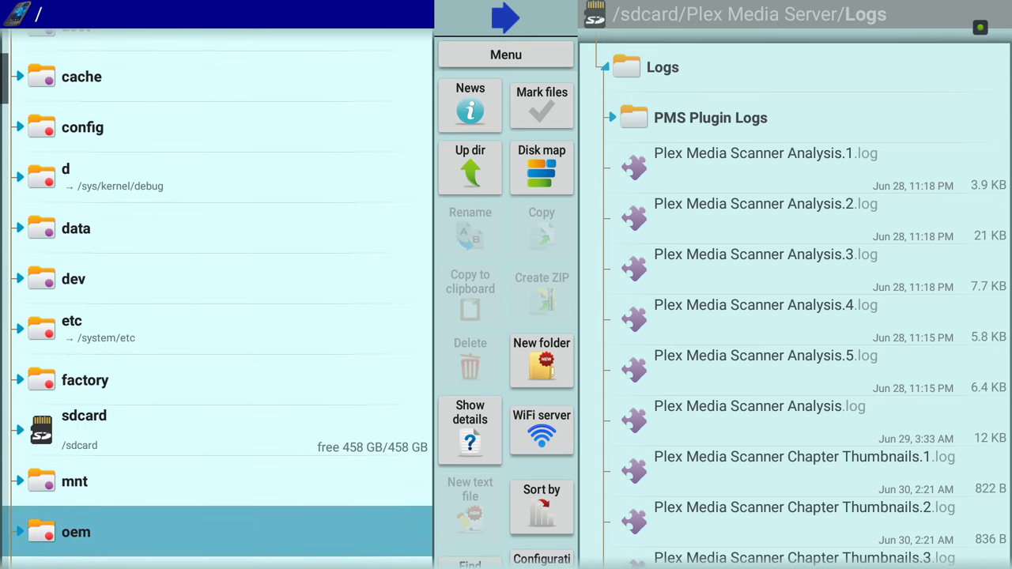
{"action": "key", "text": "Up"}
{"action": "key", "text": "Return"}
Expand the media_rw folder inside mnt.
{"action": "key", "text": "Down"}
{"action": "key", "text": "Down"}
{"action": "key", "text": "Down"}
{"action": "key", "text": "Down"}
{"action": "key", "text": "Down"}
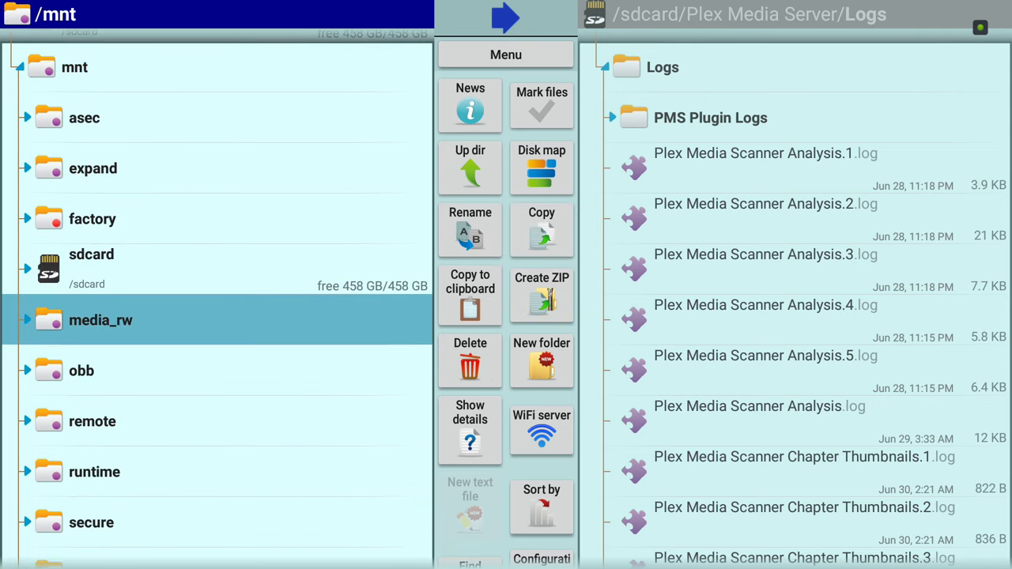
{"action": "key", "text": "Return"}
Examine the contents of the drive folders 4E1AEA7B1AEA6007, A7F5-1C05 and FC20-F1A2 inside media_rw.
{"action": "key", "text": "Down"}
{"action": "key", "text": "Down"}
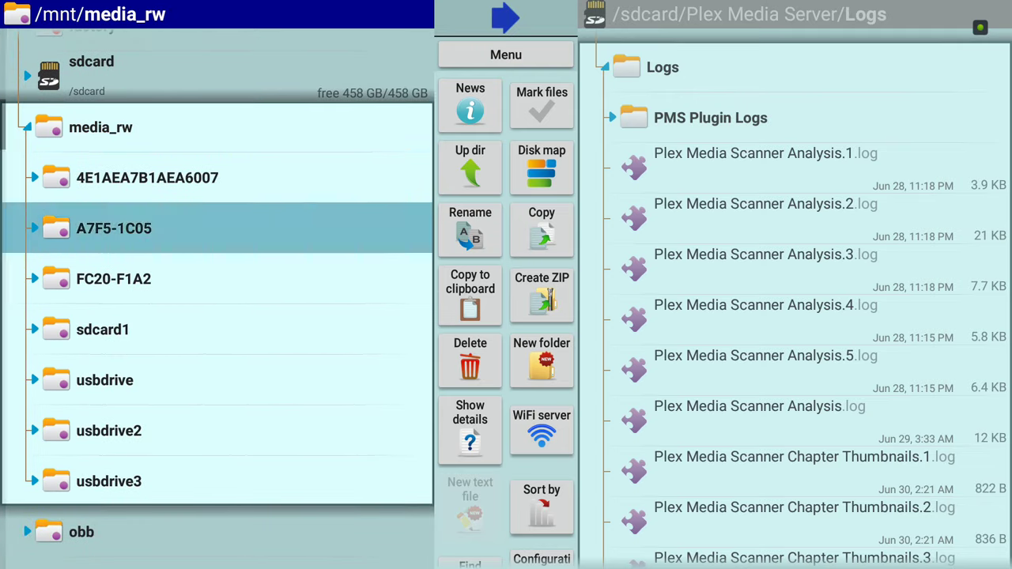
{"action": "key", "text": "Up"}
{"action": "key", "text": "Down"}
{"action": "key", "text": "Down"}
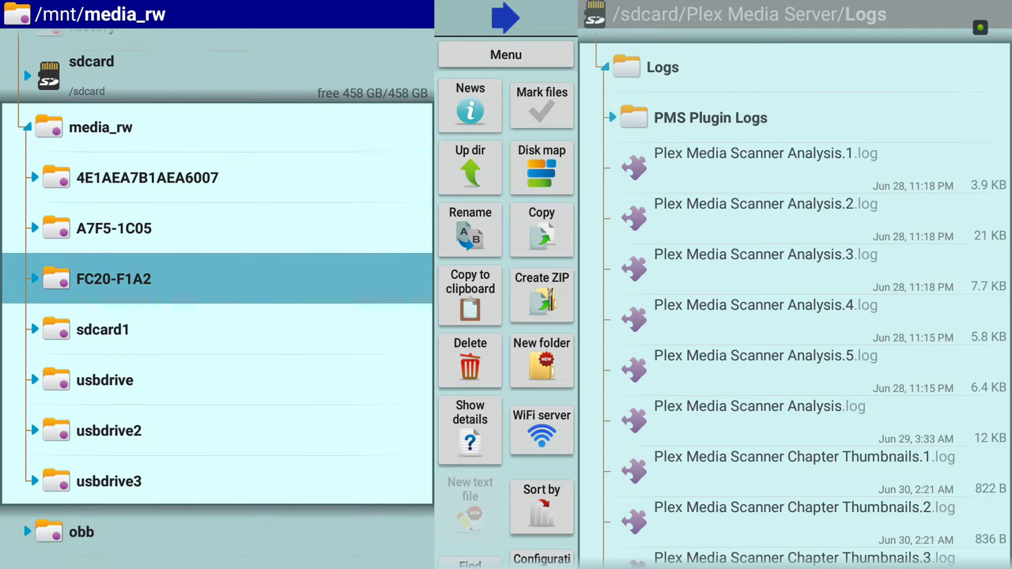
{"action": "key", "text": "Up"}
{"action": "key", "text": "Up"}
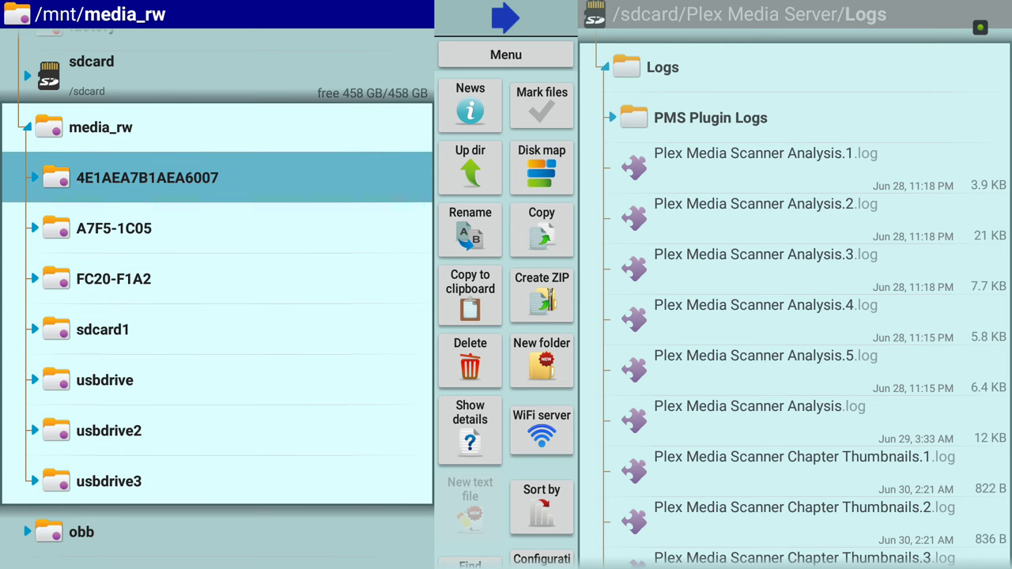
{"action": "key", "text": "Return"}
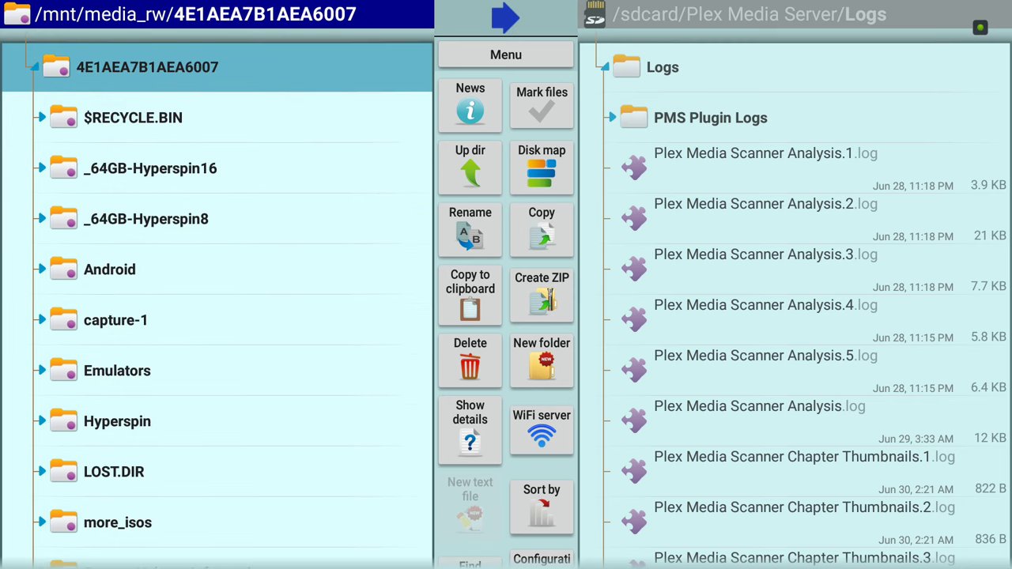
{"action": "key", "text": "Return"}
{"action": "key", "text": "Down"}
{"action": "key", "text": "Return"}
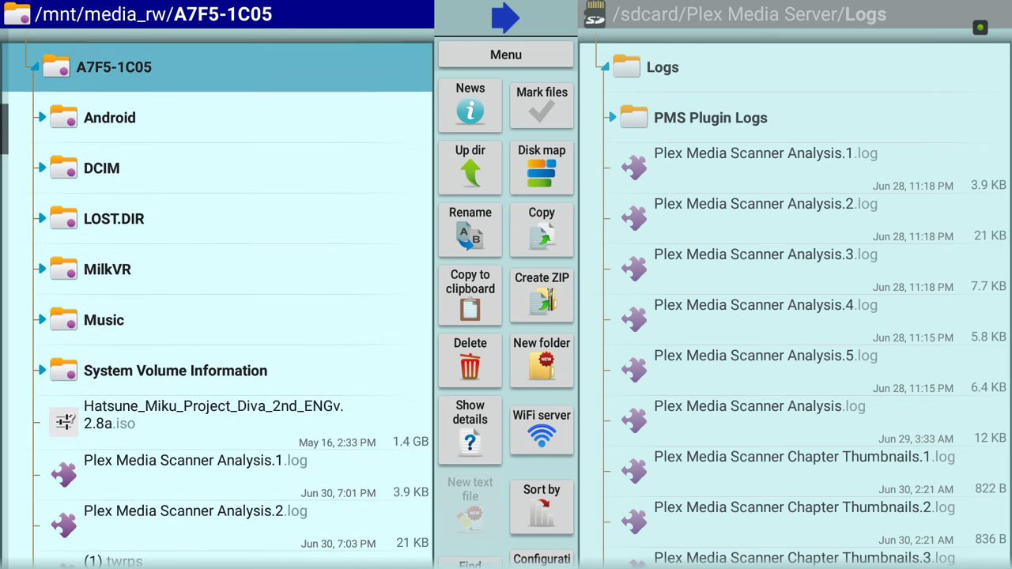
{"action": "key", "text": "Return"}
{"action": "key", "text": "Down"}
{"action": "key", "text": "Return"}
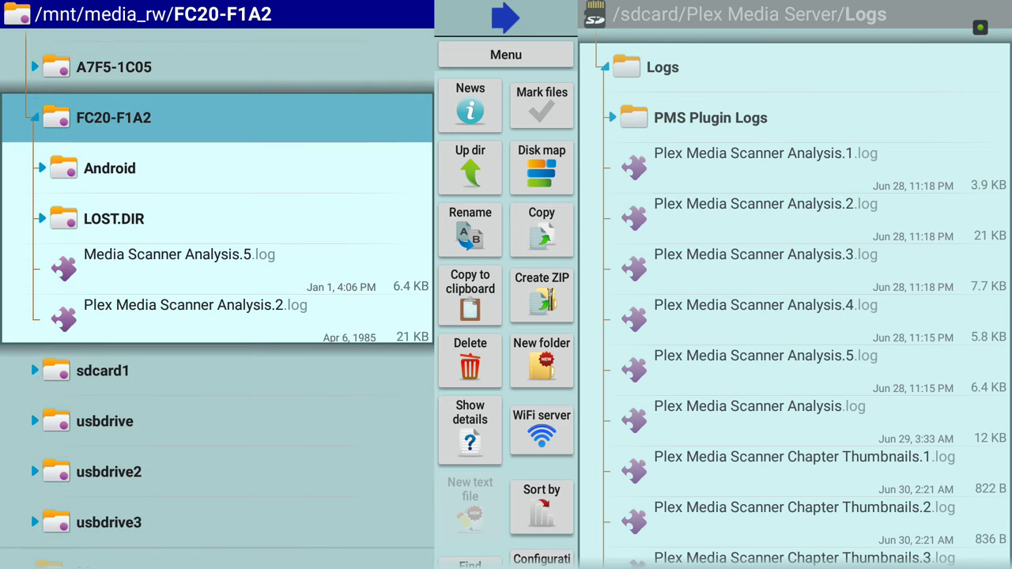
{"action": "key", "text": "Return"}
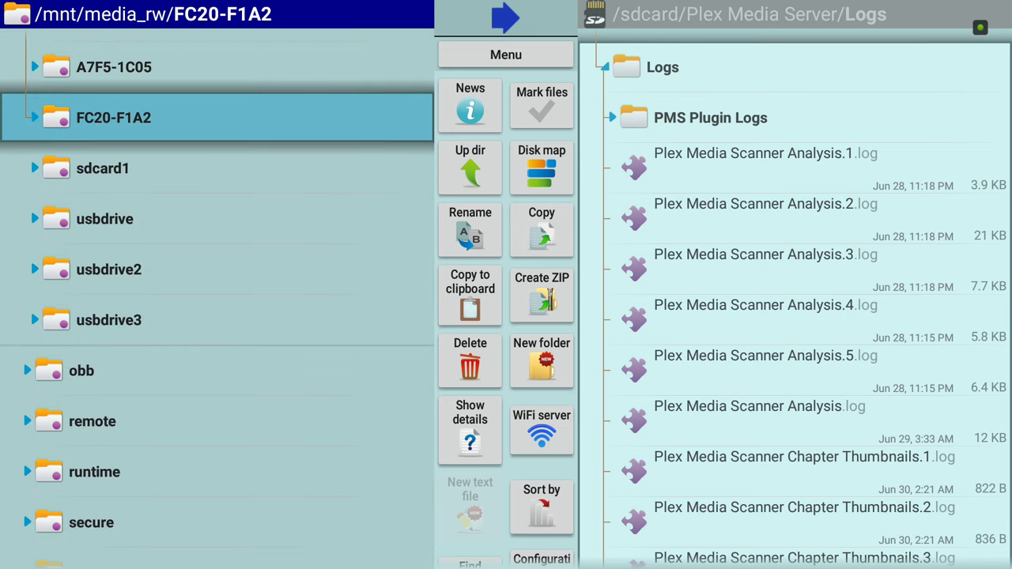
Expand the 4E1AEA7B1AEA6007 folder in media_rw as the copy destination.
{"action": "key", "text": "Up"}
{"action": "key", "text": "Up"}
{"action": "key", "text": "Return"}
Copy Plex Media Scanner Analysis.5.log from the Logs folder to /mnt/media_rw/4E1AEA7B1AEA6007.
{"action": "key", "text": "Right"}
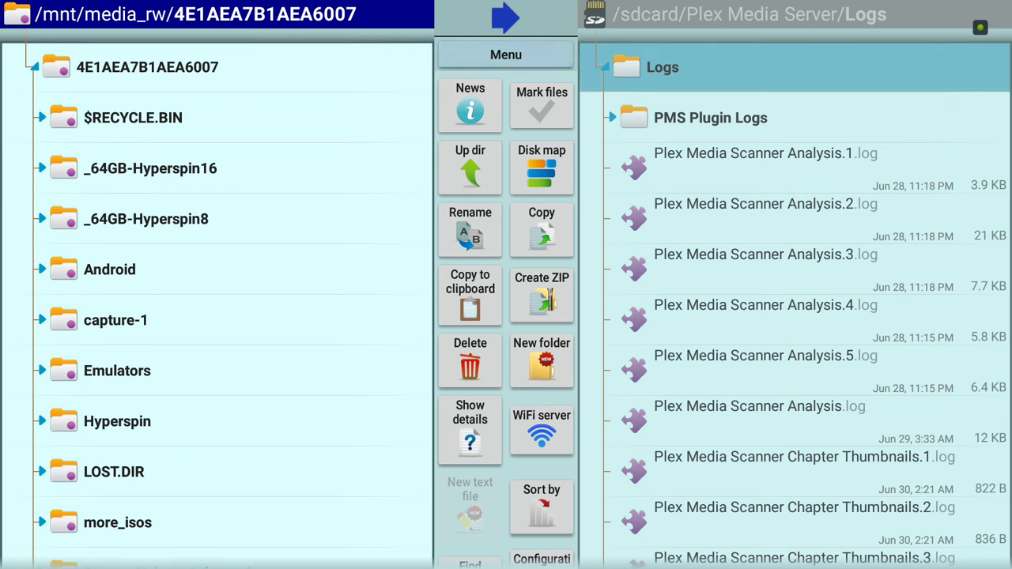
{"action": "key", "text": "Down"}
{"action": "key", "text": "Down"}
{"action": "key", "text": "Down"}
{"action": "key", "text": "Down"}
{"action": "key", "text": "Down"}
{"action": "key", "text": "Down"}
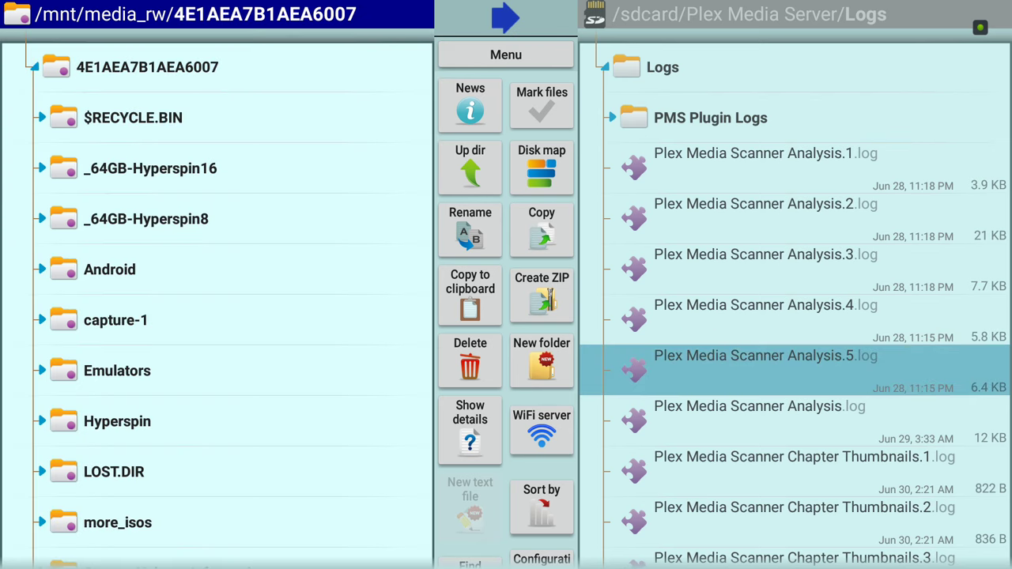
{"action": "key", "text": "Return"}
{"action": "key", "text": "Down"}
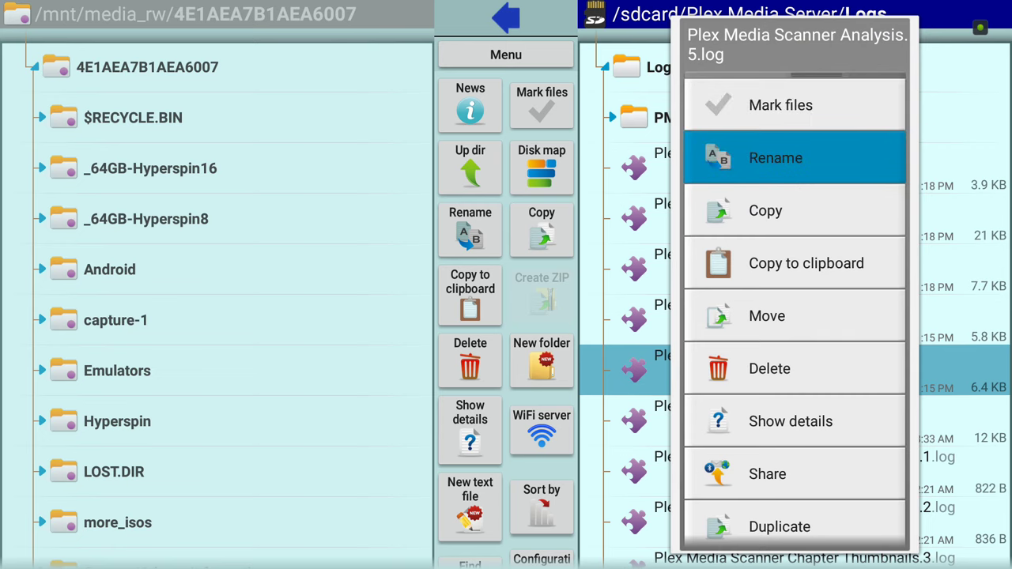
{"action": "key", "text": "Down"}
{"action": "key", "text": "Return"}
{"action": "key", "text": "Return"}
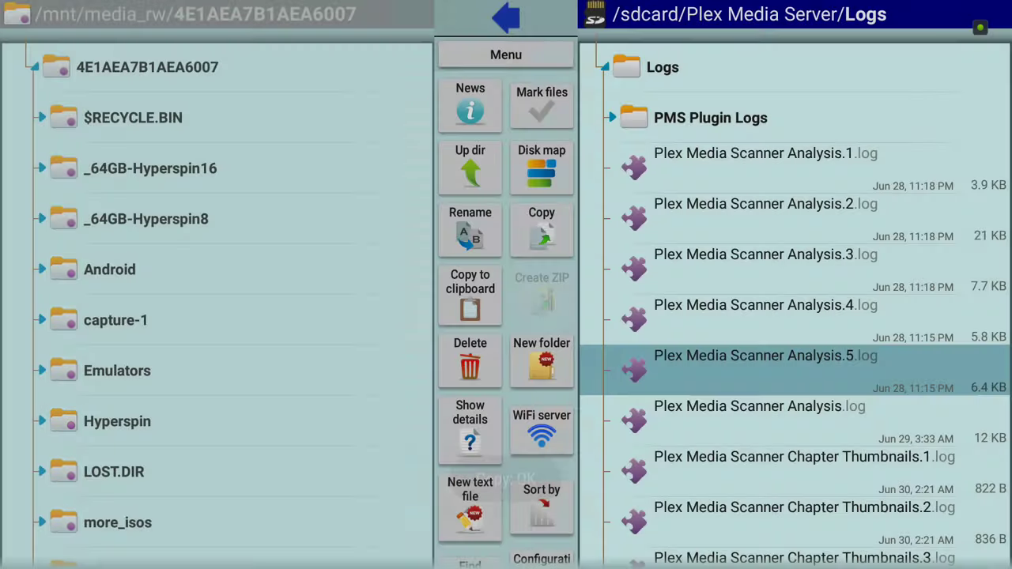
Collapse the 4E1AEA7B1AEA6007 folder and expand A7F5-1C05 in media_rw.
{"action": "key", "text": "Left"}
{"action": "key", "text": "Left"}
{"action": "key", "text": "Left"}
{"action": "key", "text": "Up"}
{"action": "key", "text": "Up"}
{"action": "key", "text": "Up"}
{"action": "key", "text": "Up"}
{"action": "key", "text": "Up"}
{"action": "key", "text": "Up"}
{"action": "key", "text": "Left"}
{"action": "key", "text": "Down"}
Copy Plex Media Scanner Analysis.log from the Logs folder to /mnt/media_rw/A7F5-1C05.
{"action": "key", "text": "Right"}
{"action": "key", "text": "Right"}
{"action": "key", "text": "Down"}
{"action": "key", "text": "Down"}
{"action": "key", "text": "Down"}
{"action": "key", "text": "Down"}
{"action": "key", "text": "Down"}
{"action": "key", "text": "Down"}
{"action": "key", "text": "Down"}
{"action": "key", "text": "Menu"}
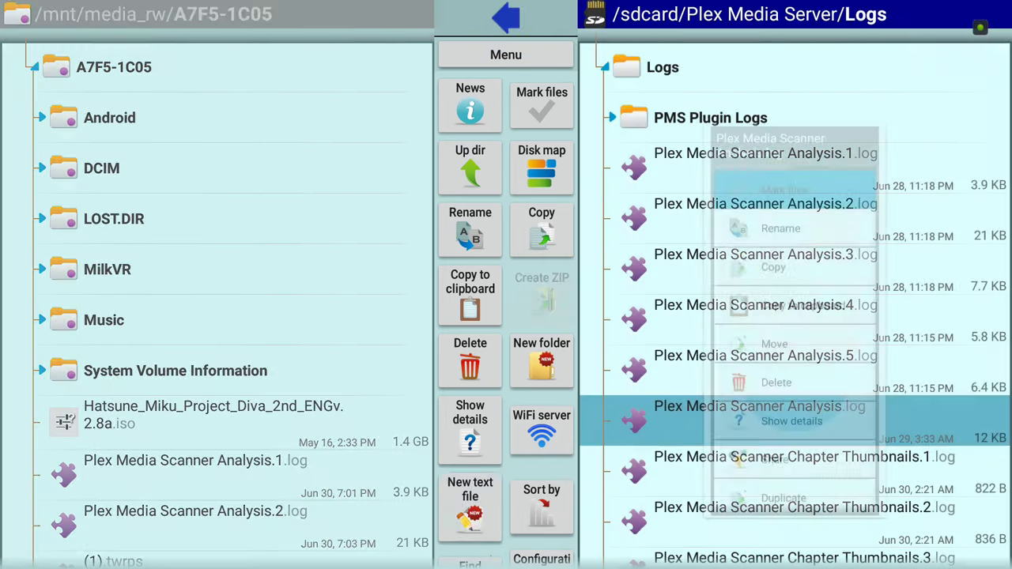
{"action": "key", "text": "Down"}
{"action": "key", "text": "Down"}
{"action": "key", "text": "Return"}
{"action": "key", "text": "Return"}
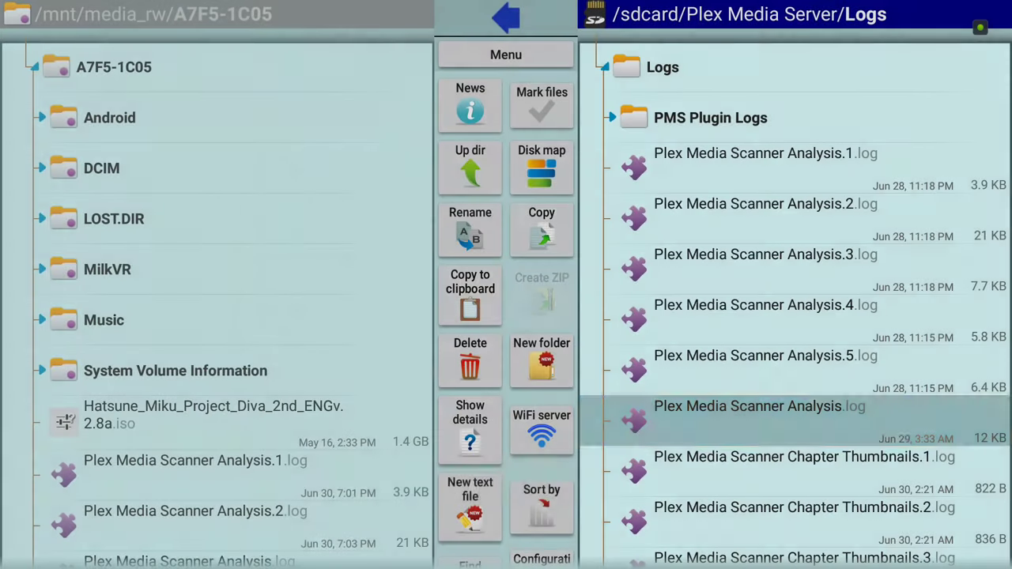
Collapse the A7F5-1C05 folder and expand FC20-F1A2 in media_rw.
{"action": "key", "text": "Left"}
{"action": "key", "text": "Left"}
{"action": "key", "text": "Up"}
{"action": "key", "text": "Up"}
{"action": "key", "text": "Left"}
{"action": "key", "text": "Up"}
{"action": "key", "text": "Up"}
{"action": "key", "text": "Up"}
{"action": "key", "text": "Up"}
{"action": "key", "text": "Up"}
{"action": "key", "text": "Left"}
{"action": "key", "text": "Down"}
Copy Plex Media Scanner Chapter Thumbnails.1.log from the Logs folder to /mnt/media_rw/FC20-F1A2.
{"action": "key", "text": "Right"}
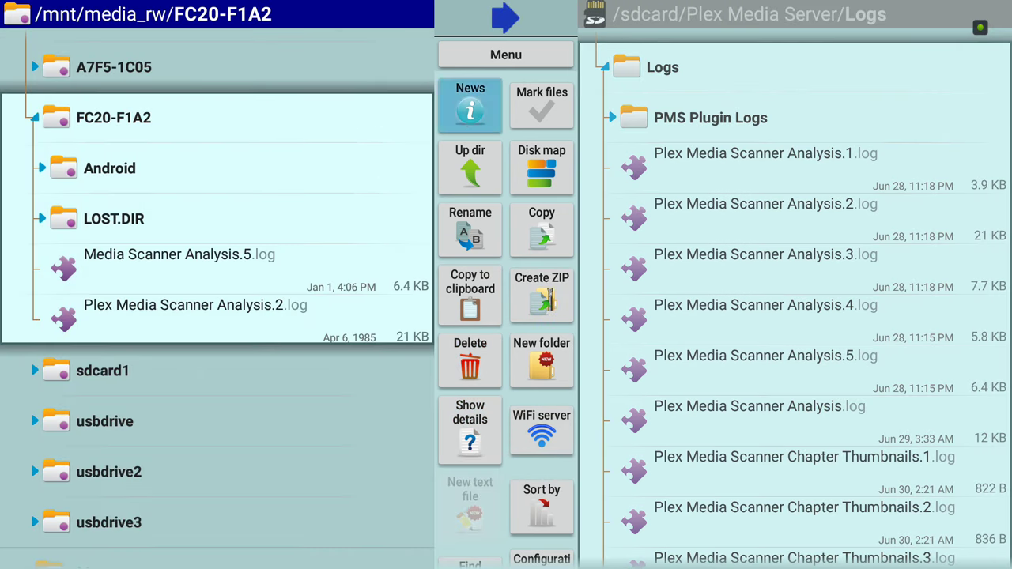
{"action": "key", "text": "Right"}
{"action": "key", "text": "Right"}
{"action": "key", "text": "Right"}
{"action": "key", "text": "Down"}
{"action": "key", "text": "Down"}
{"action": "key", "text": "Down"}
{"action": "key", "text": "Down"}
{"action": "key", "text": "Down"}
{"action": "key", "text": "Down"}
{"action": "key", "text": "Down"}
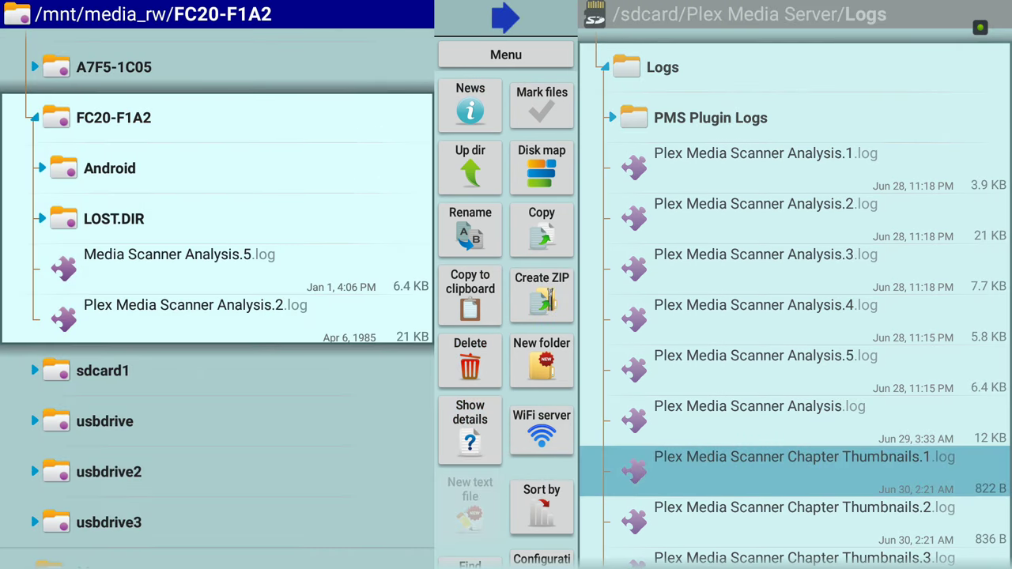
{"action": "key", "text": "Menu"}
{"action": "key", "text": "Down"}
{"action": "key", "text": "Down"}
{"action": "key", "text": "Return"}
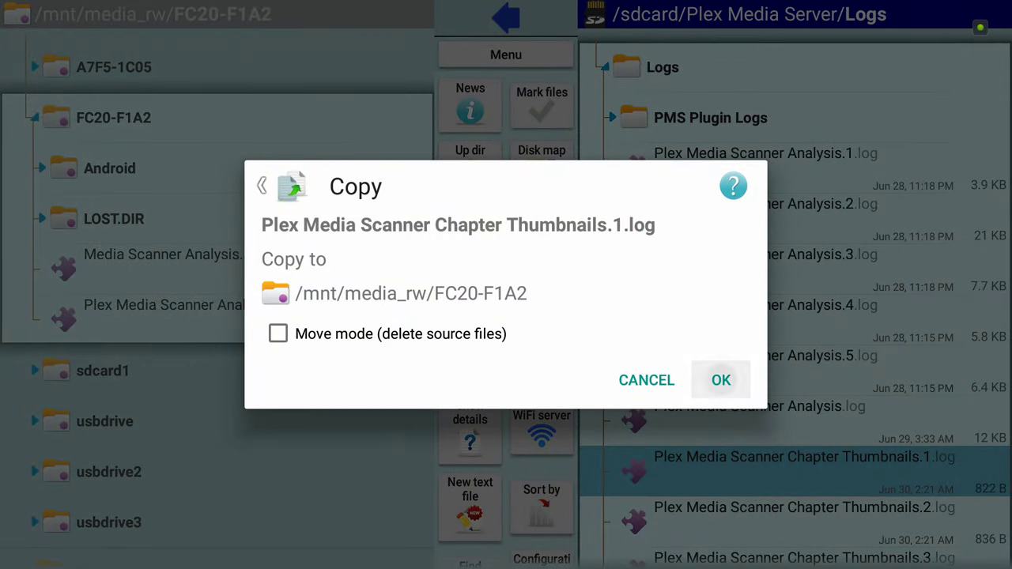
{"action": "key", "text": "Return"}
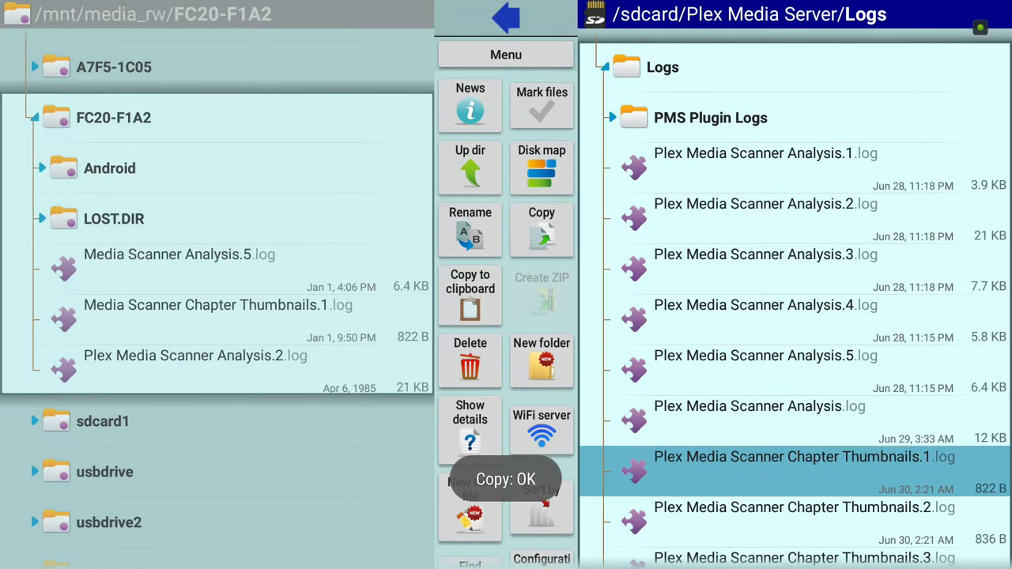
Check the Root access mode in the configuration and return to the file panes.
{"action": "key", "text": "Left"}
{"action": "key", "text": "Up"}
{"action": "key", "text": "Up"}
{"action": "key", "text": "Up"}
{"action": "key", "text": "Up"}
{"action": "key", "text": "Up"}
{"action": "key", "text": "Up"}
{"action": "key", "text": "Up"}
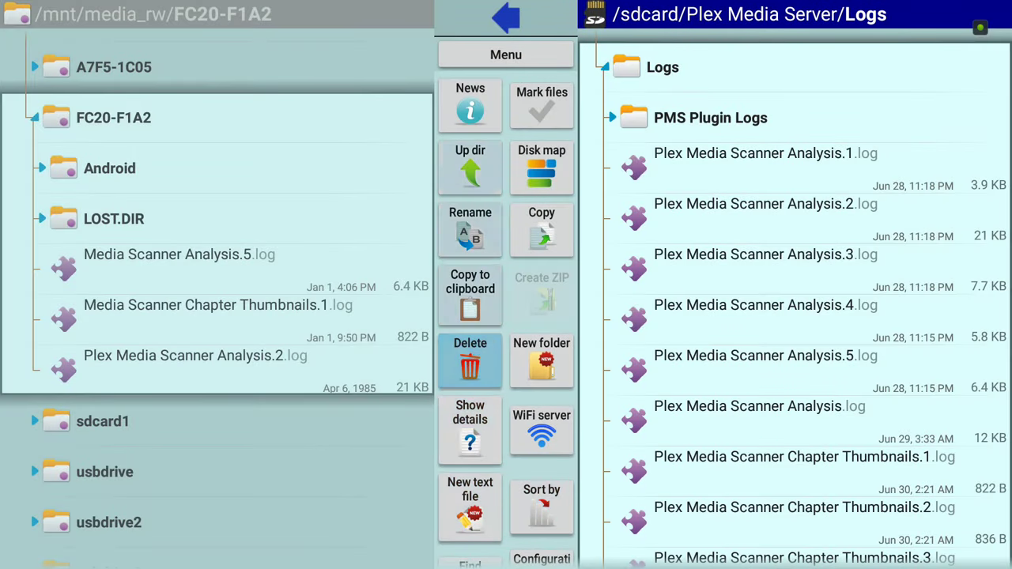
{"action": "key", "text": "Return"}
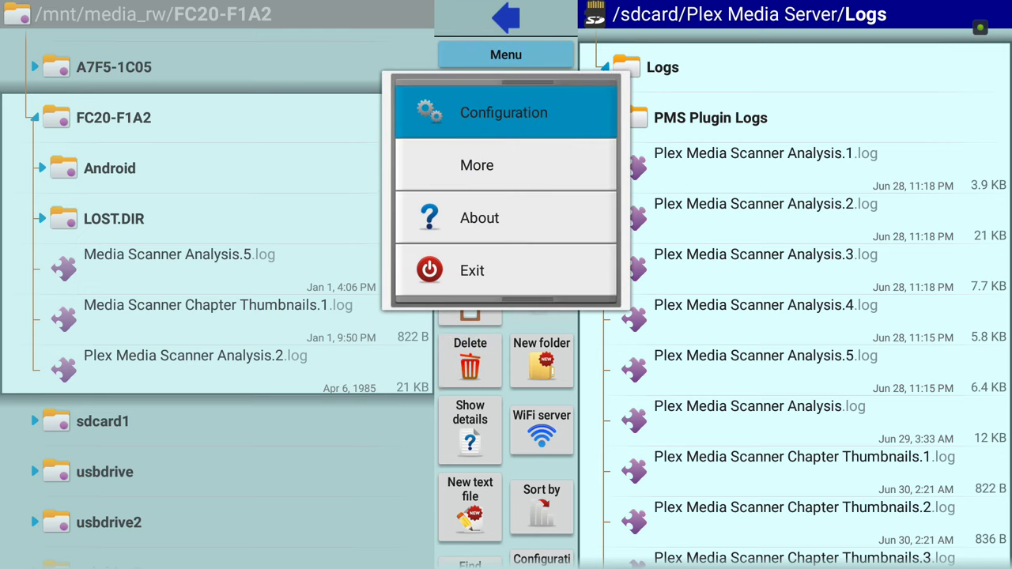
{"action": "key", "text": "Return"}
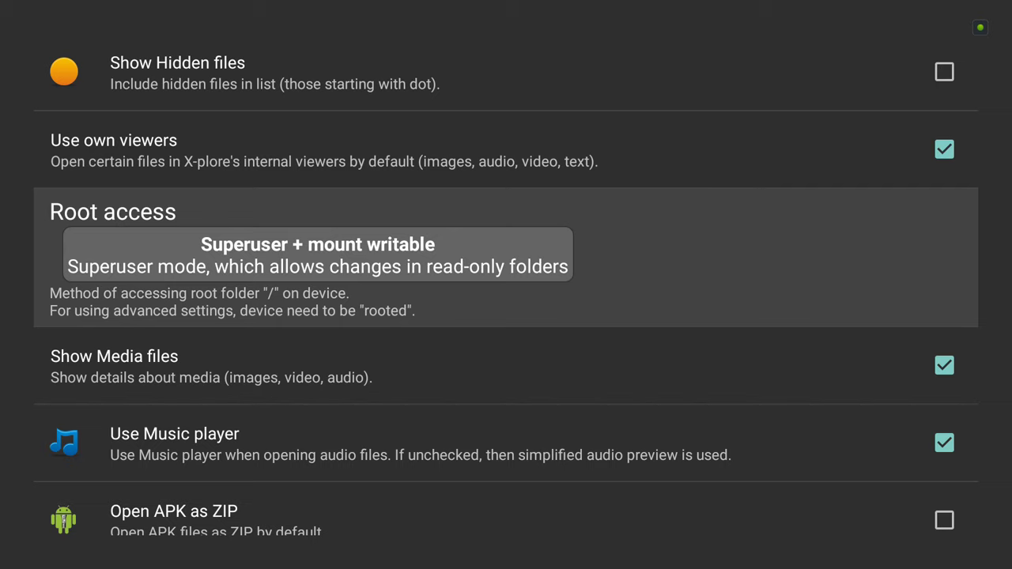
{"action": "key", "text": "Escape"}
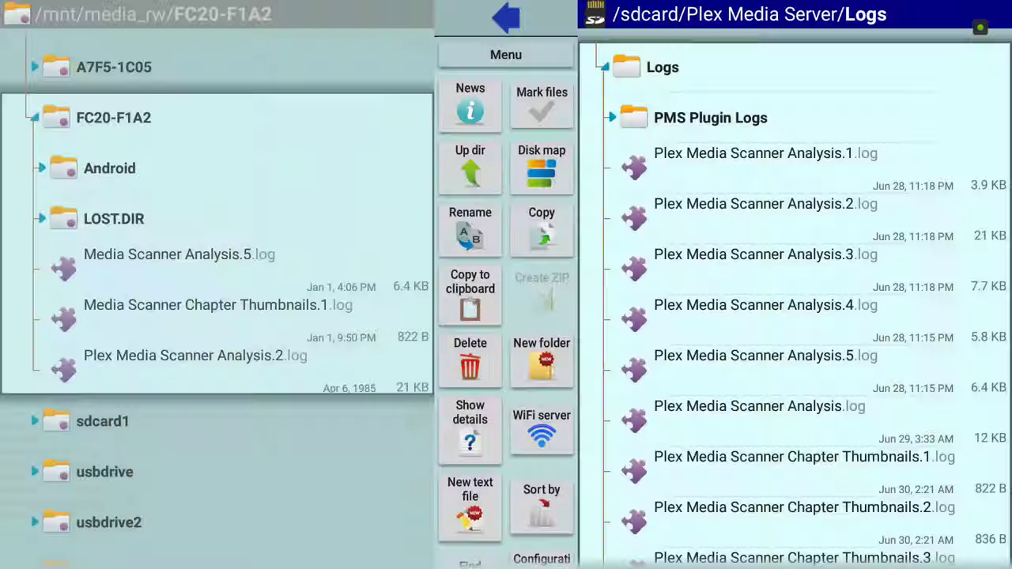
Collapse the FC20-F1A2 folder and its parent folder media_rw under /mnt.
{"action": "key", "text": "Down"}
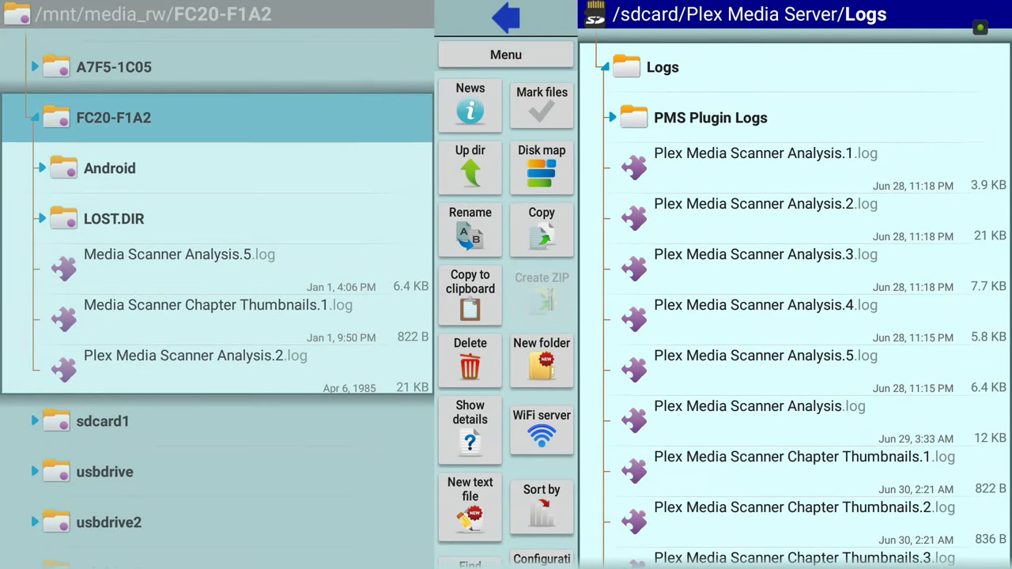
{"action": "key", "text": "Left"}
{"action": "key", "text": "Left"}
{"action": "key", "text": "Left"}
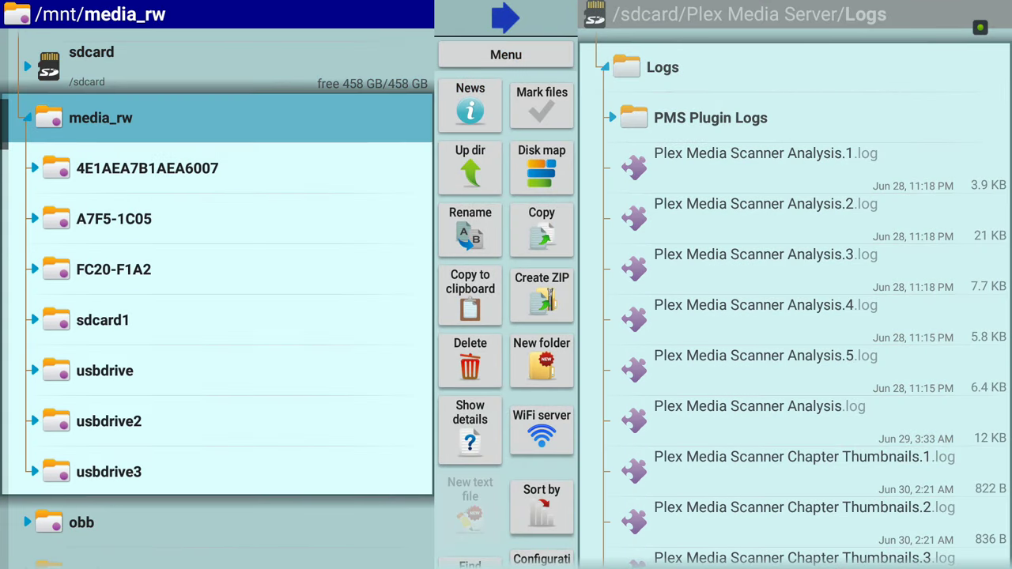
{"action": "key", "text": "Left"}
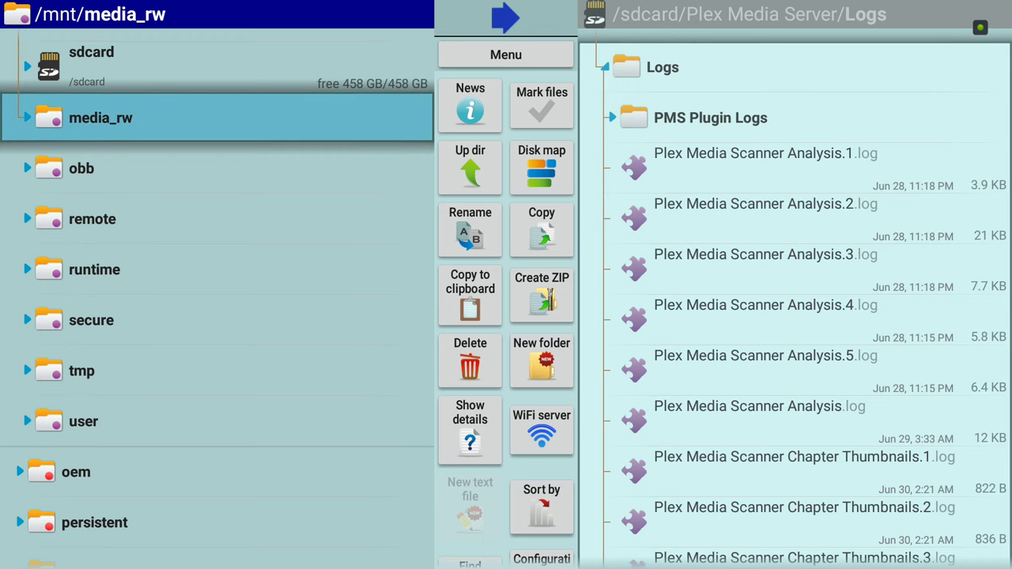
Examine the JMicron USB drive, PATRIOT, Hyperspin and SD card entries with their storage paths above Root.
{"action": "key", "text": "Up"}
{"action": "key", "text": "Up"}
{"action": "key", "text": "Up"}
{"action": "key", "text": "Up"}
{"action": "key", "text": "Up"}
{"action": "key", "text": "Up"}
{"action": "key", "text": "Up"}
{"action": "key", "text": "Up"}
{"action": "key", "text": "Up"}
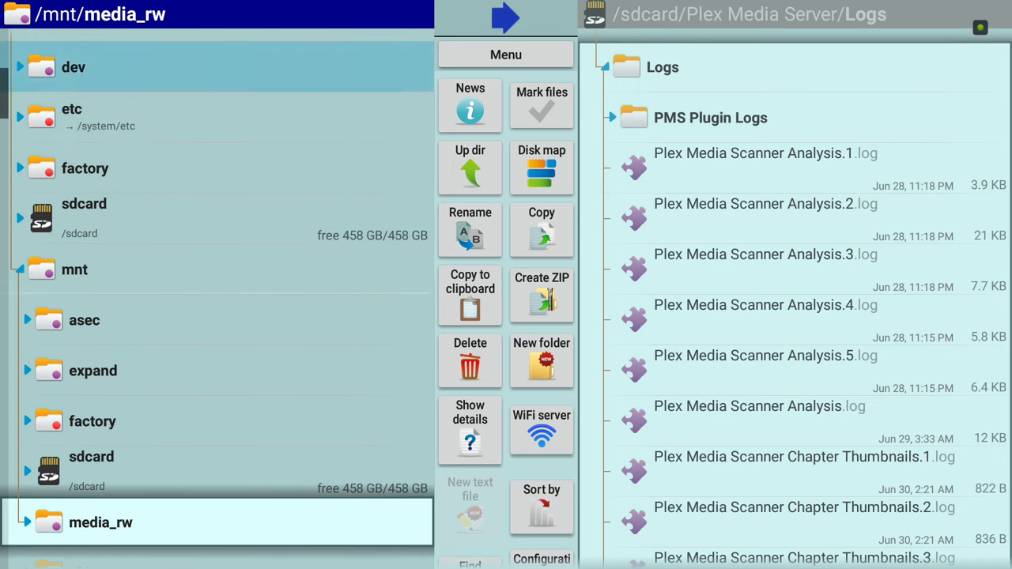
{"action": "key", "text": "Up"}
{"action": "key", "text": "Up"}
{"action": "key", "text": "Up"}
{"action": "key", "text": "Up"}
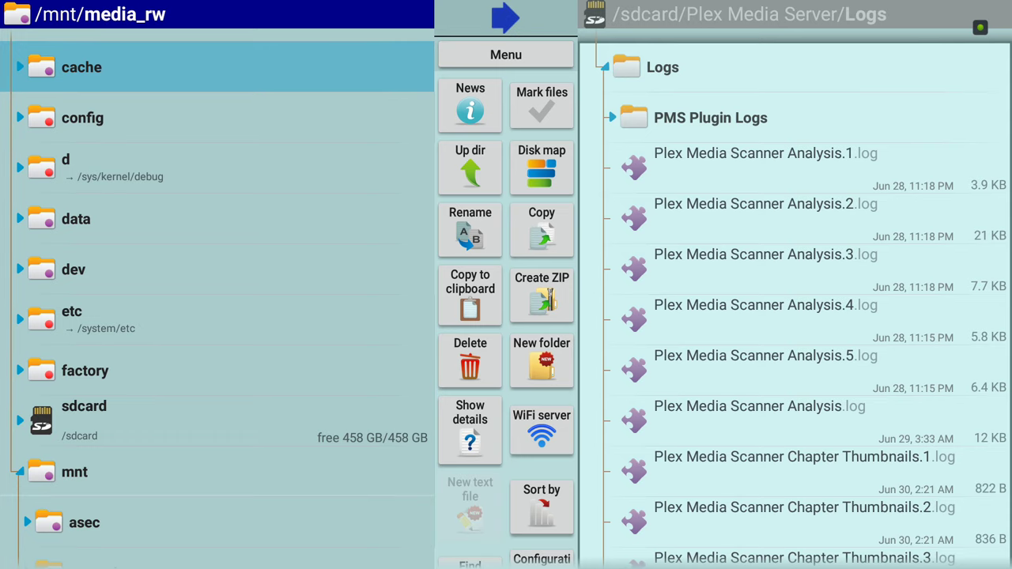
{"action": "key", "text": "Up"}
{"action": "key", "text": "Up"}
{"action": "key", "text": "Up"}
{"action": "key", "text": "Up"}
{"action": "key", "text": "Up"}
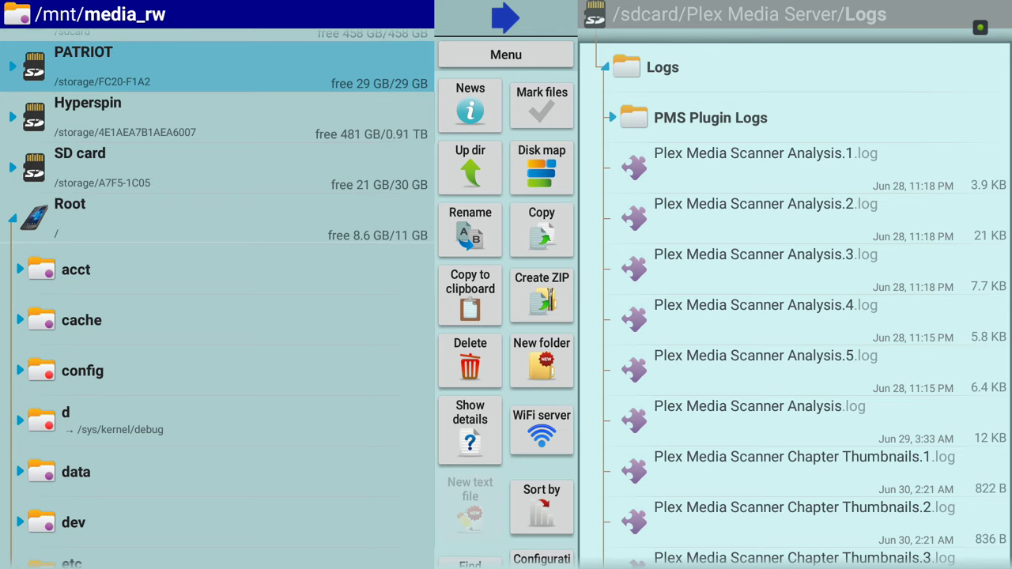
{"action": "key", "text": "Up"}
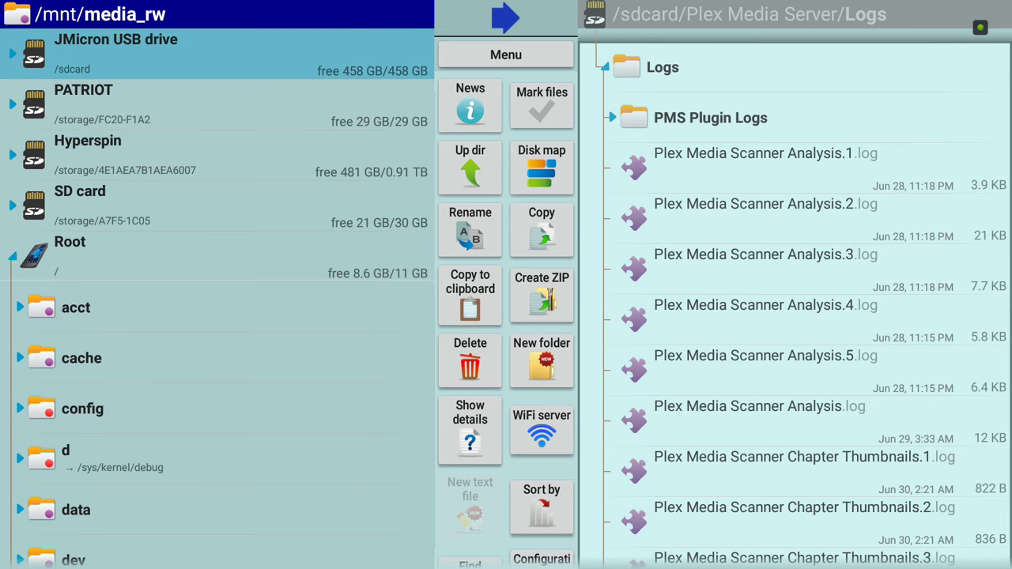
{"action": "key", "text": "Down"}
{"action": "key", "text": "Down"}
{"action": "key", "text": "Down"}
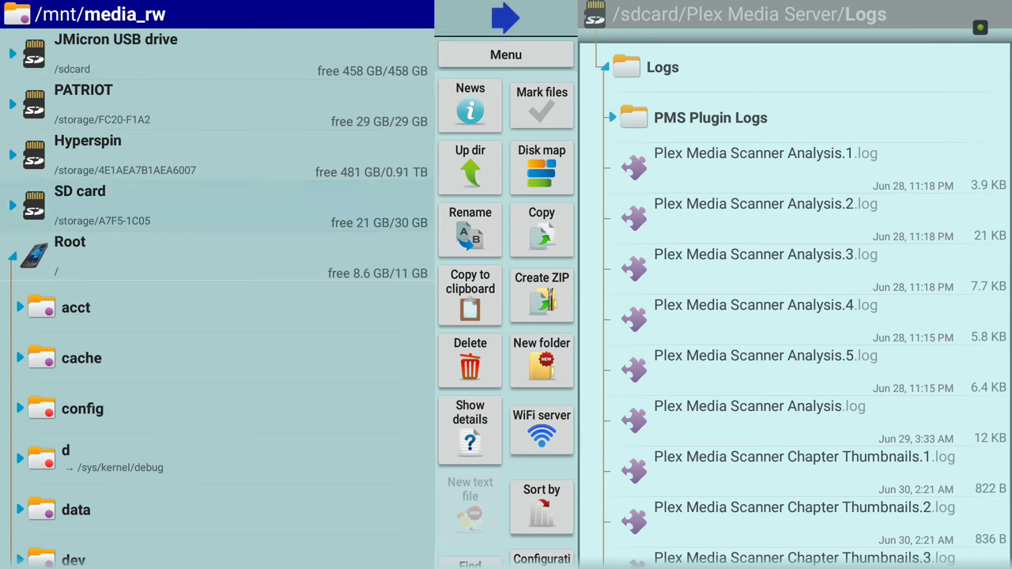
{"action": "key", "text": "Up"}
{"action": "key", "text": "Up"}
Look through the folders in the Root tree down to the mnt folder.
{"action": "key", "text": "Down"}
{"action": "key", "text": "Down"}
{"action": "key", "text": "Down"}
{"action": "key", "text": "Down"}
{"action": "key", "text": "Down"}
{"action": "key", "text": "Down"}
{"action": "key", "text": "Down"}
{"action": "key", "text": "Down"}
{"action": "key", "text": "Down"}
{"action": "key", "text": "Down"}
{"action": "key", "text": "Down"}
{"action": "key", "text": "Down"}
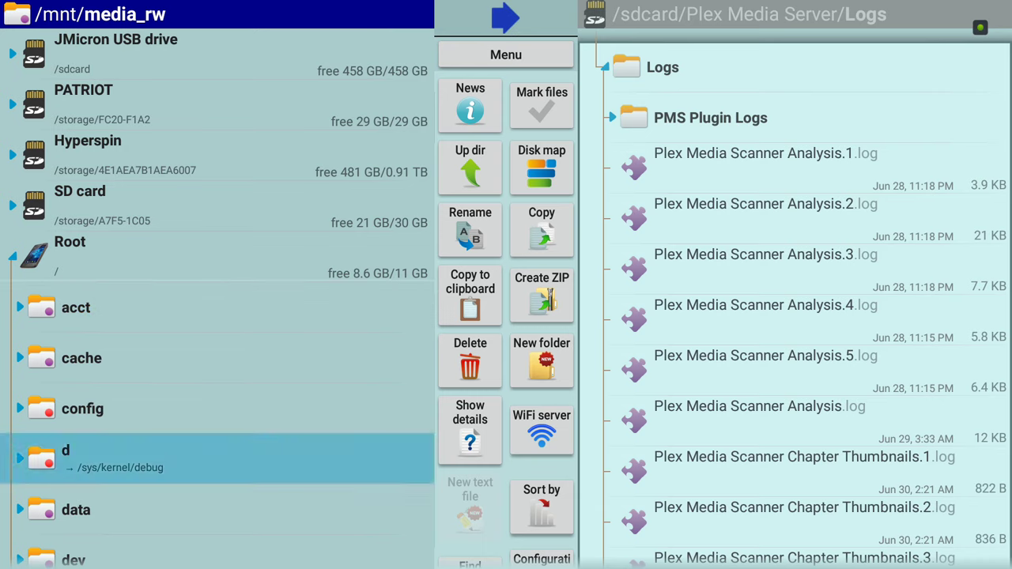
{"action": "key", "text": "Down"}
{"action": "key", "text": "Down"}
{"action": "key", "text": "Down"}
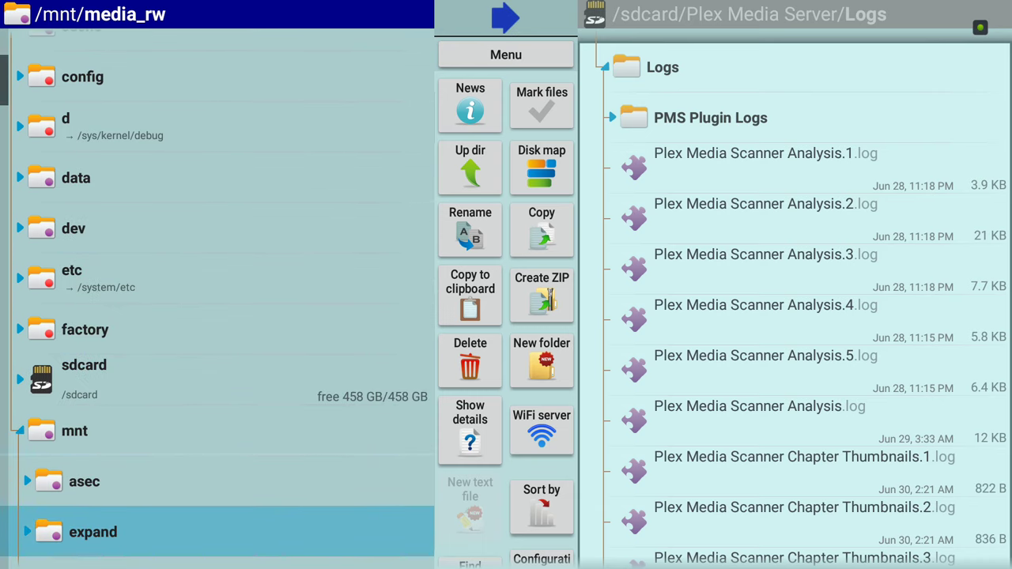
{"action": "key", "text": "Left"}
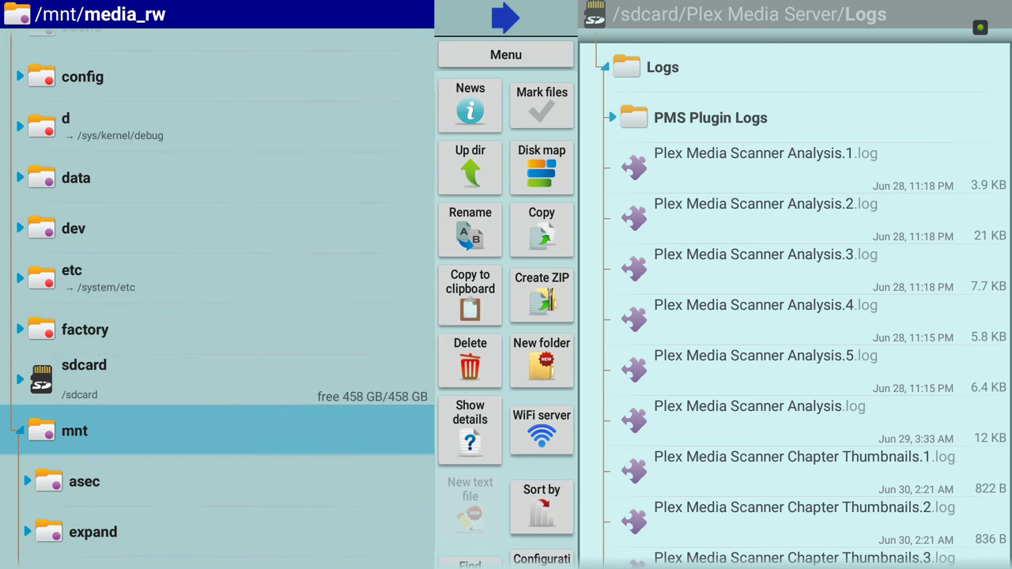
Review the storage drives above Root again, from the mnt folder back up to PATRIOT.
{"action": "key", "text": "Up"}
{"action": "key", "text": "Up"}
{"action": "key", "text": "Up"}
{"action": "key", "text": "Up"}
{"action": "key", "text": "Up"}
{"action": "key", "text": "Up"}
{"action": "key", "text": "Up"}
{"action": "key", "text": "Up"}
{"action": "key", "text": "Up"}
{"action": "key", "text": "Up"}
{"action": "key", "text": "Up"}
{"action": "key", "text": "Up"}
{"action": "key", "text": "Up"}
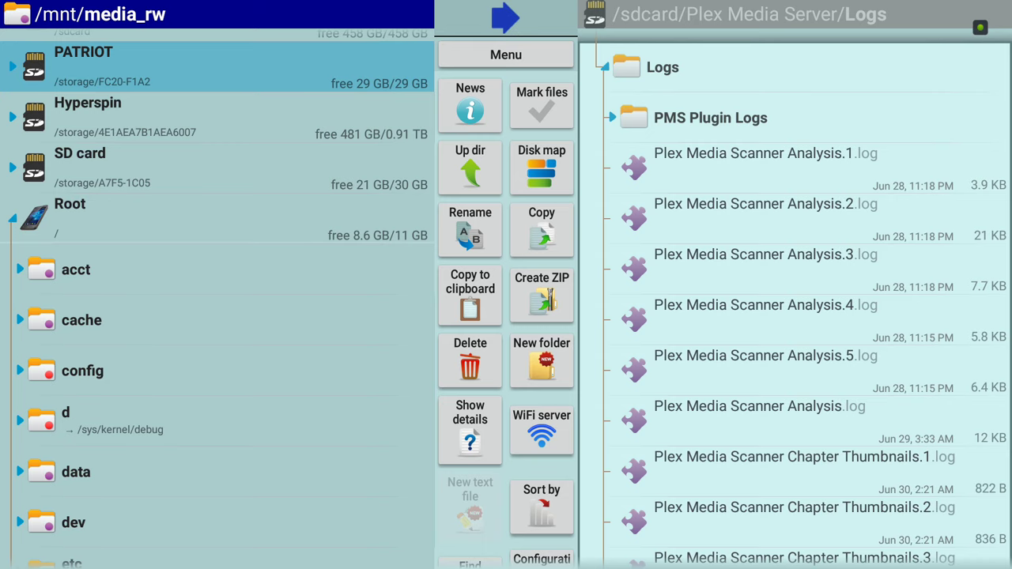
Leave the file manager and return to the SHIELD home screen.
{"action": "key", "text": "Up"}
{"action": "key", "text": "Up"}
{"action": "key", "text": "Up"}
{"action": "key", "text": "Up"}
{"action": "key", "text": "Up"}
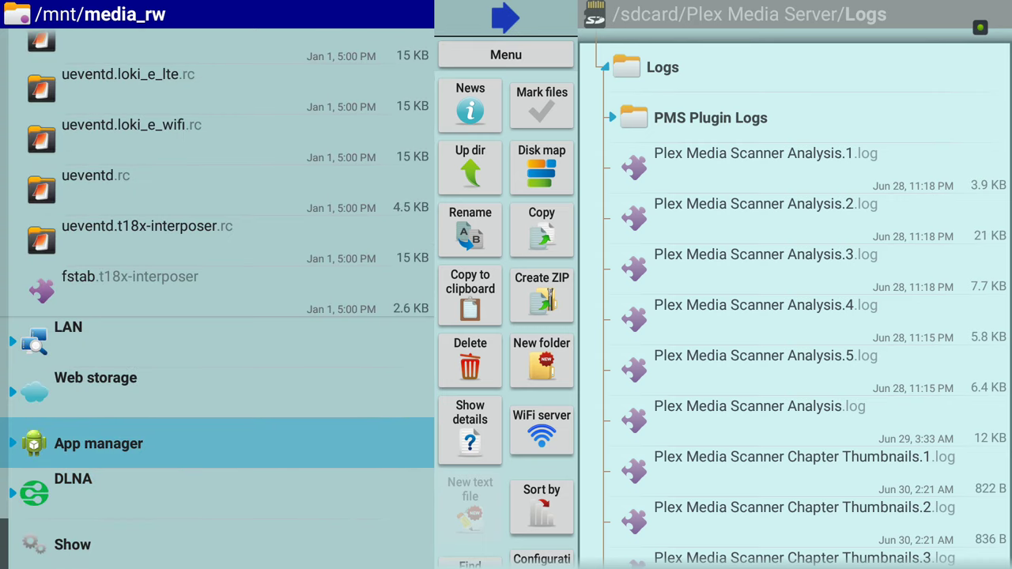
{"action": "key", "text": "Escape"}
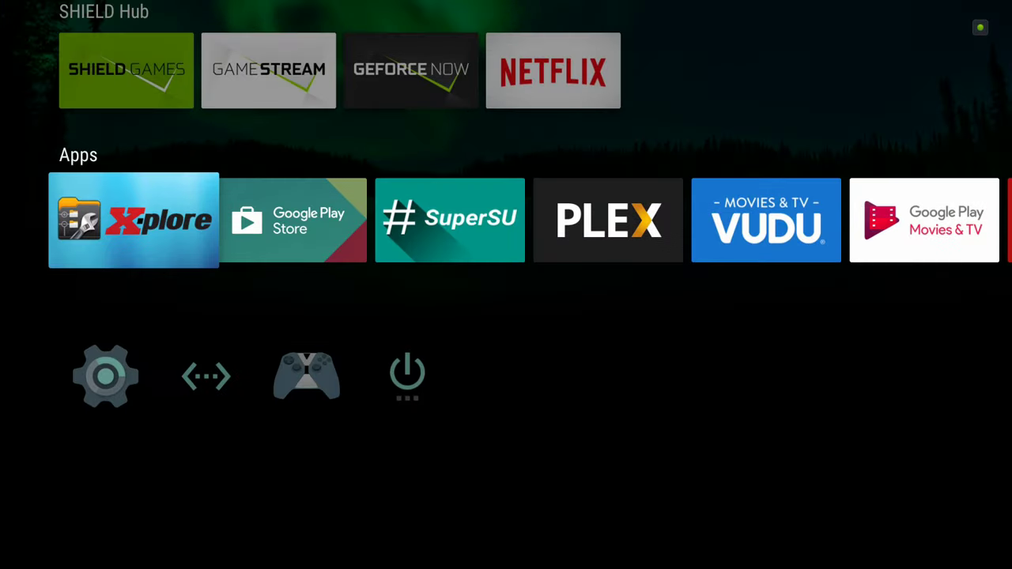